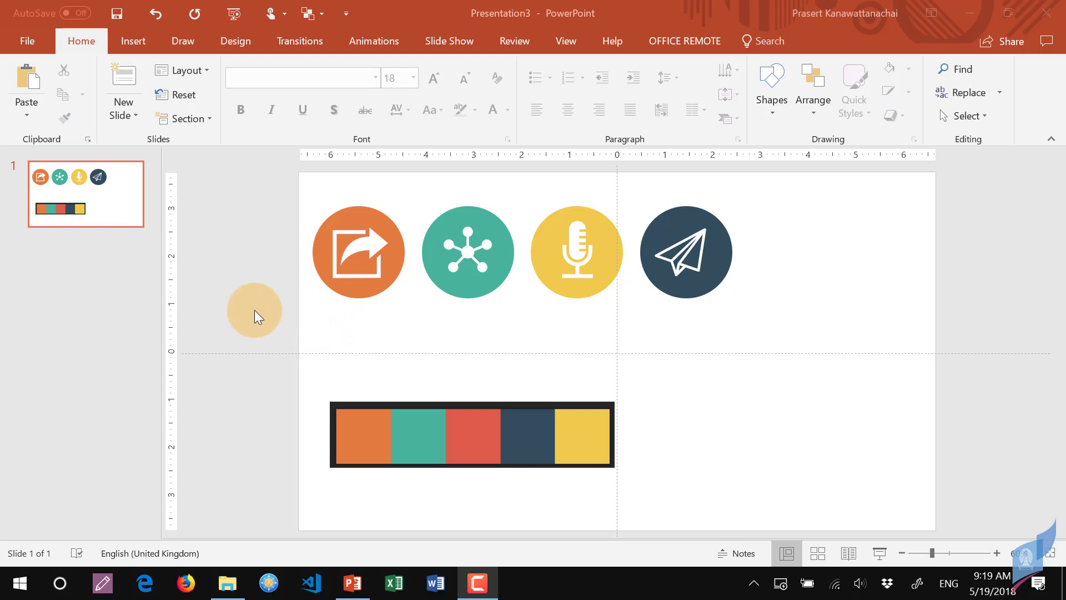
# Create a new blank presentation, Presentation4, with one empty title slide
pyautogui.click(25, 44)
pyautogui.click(25, 42)
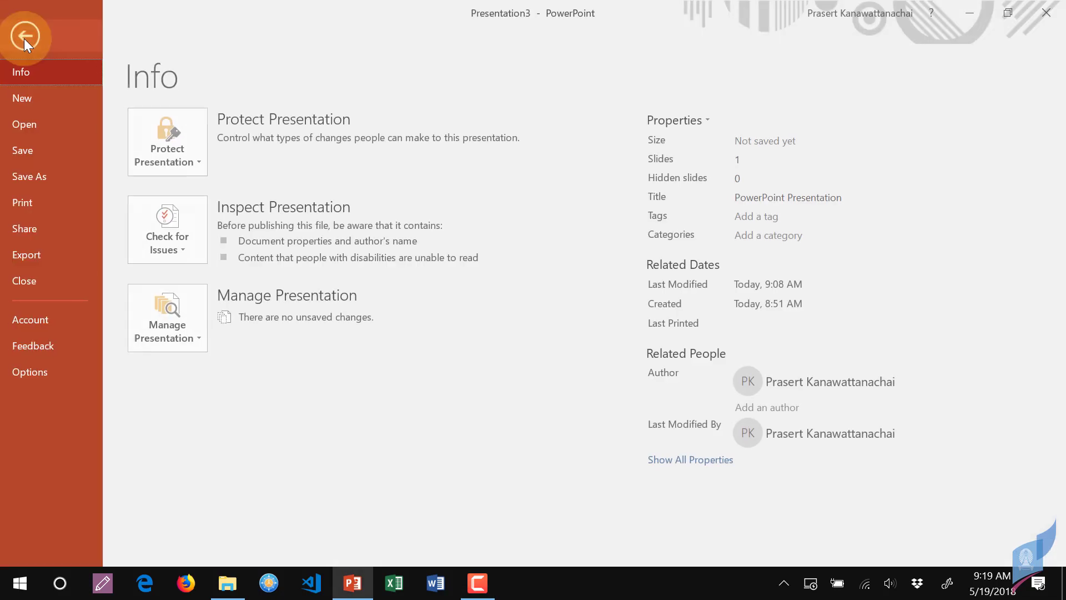
pyautogui.click(23, 100)
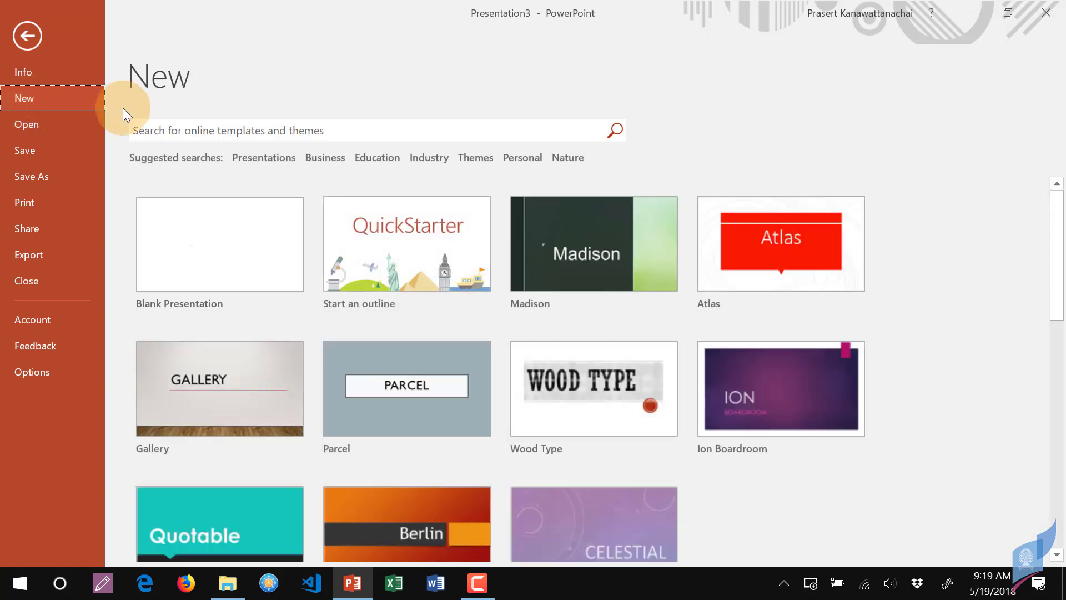
pyautogui.click(245, 246)
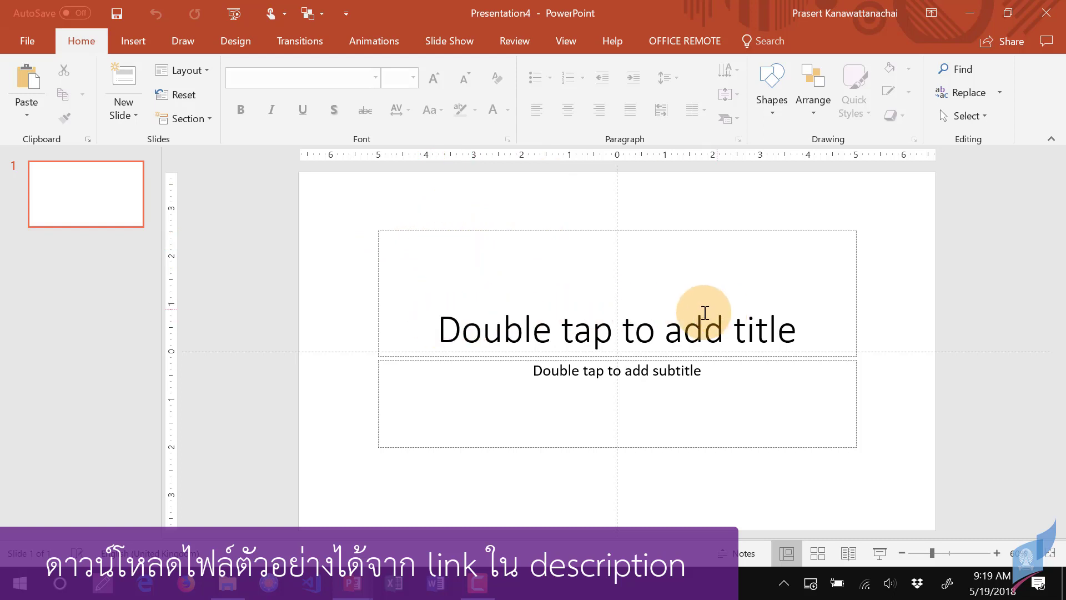
pyautogui.click(498, 231)
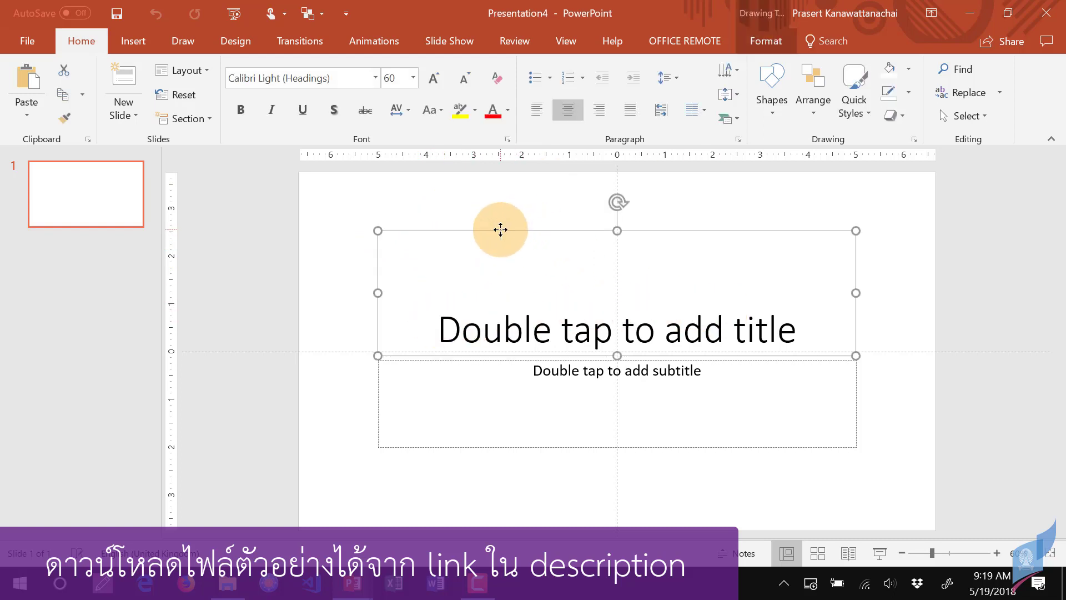
pyautogui.click(509, 109)
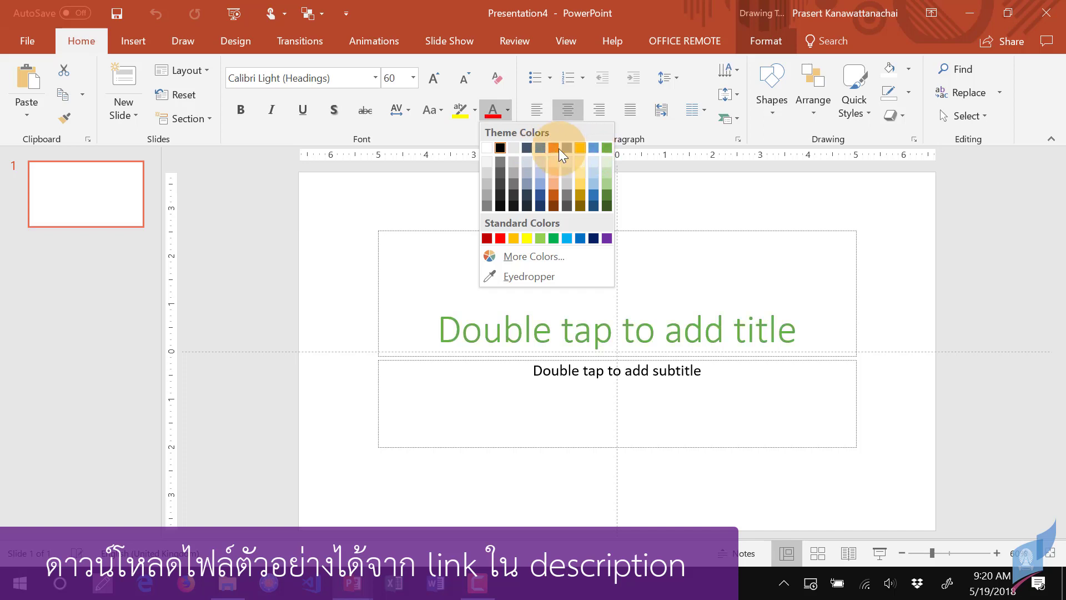
pyautogui.click(368, 191)
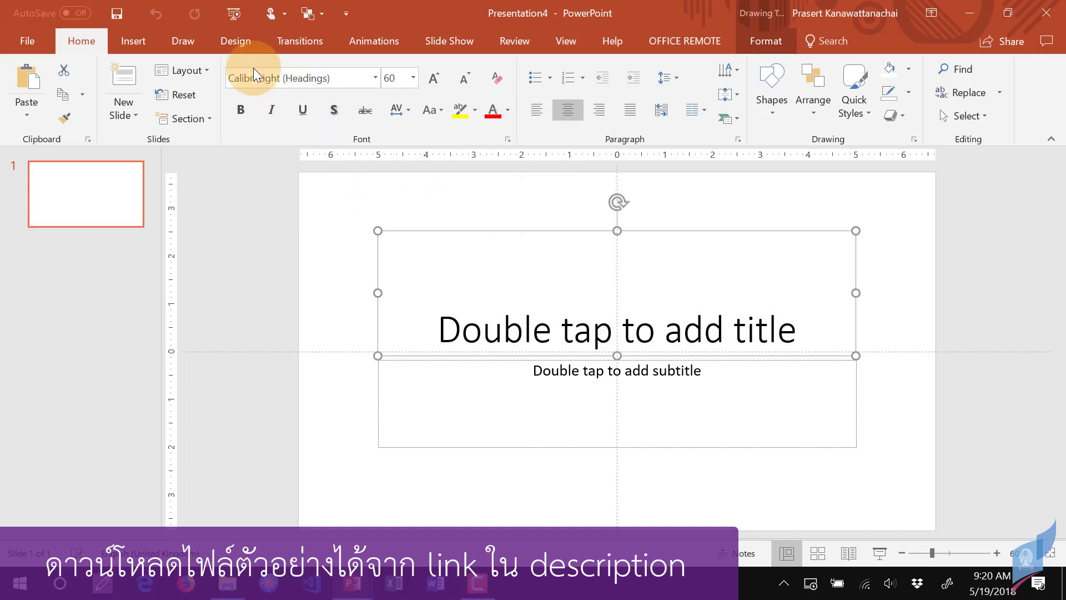
# Apply the Median colour scheme from the Design tab's variant colours
pyautogui.click(231, 45)
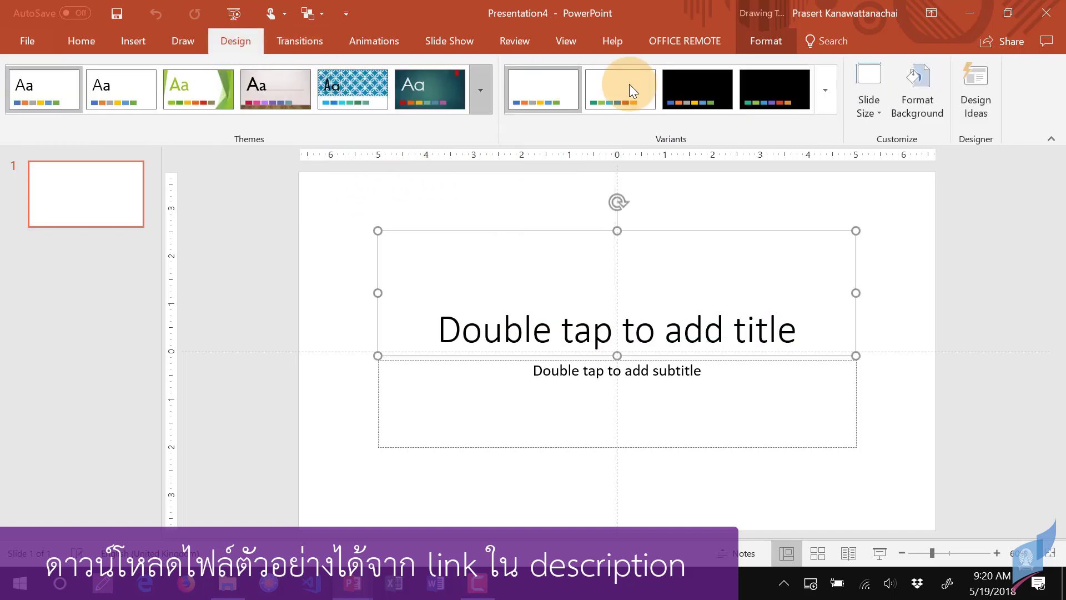
pyautogui.click(824, 89)
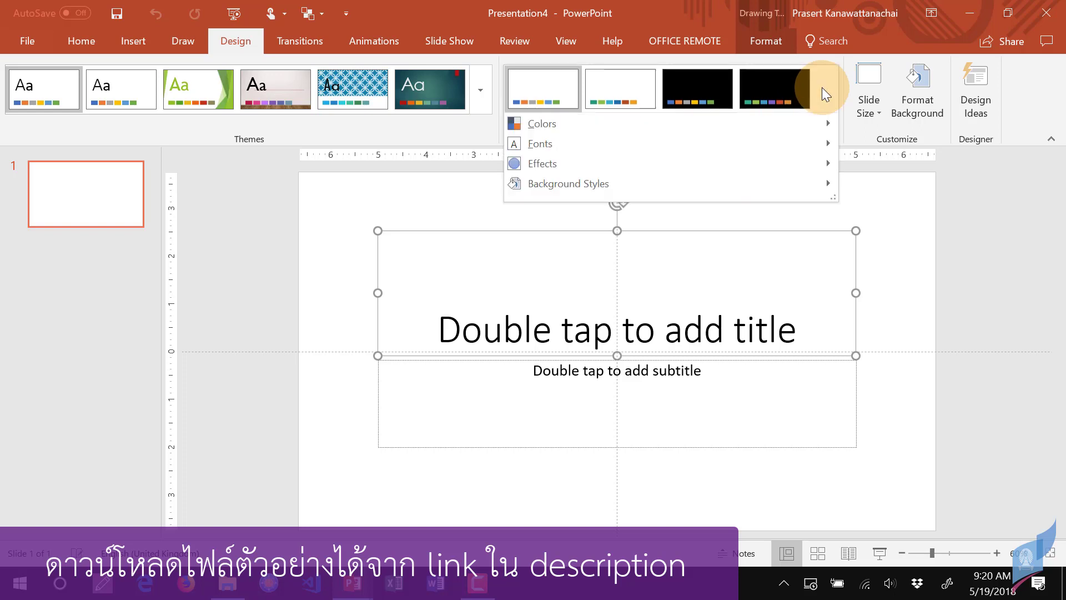
pyautogui.moveTo(583, 123)
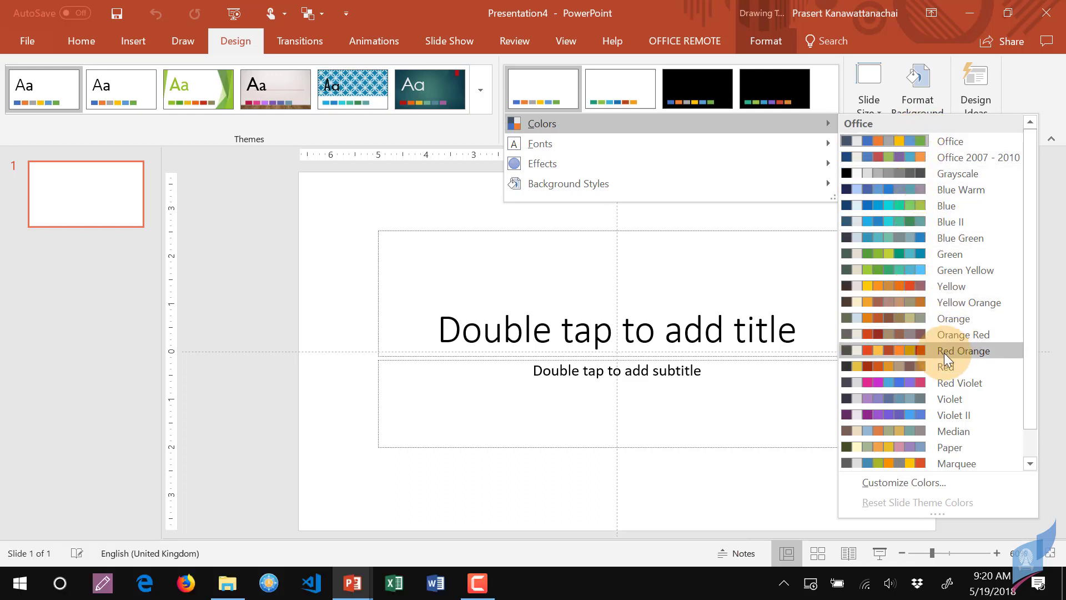
pyautogui.click(977, 431)
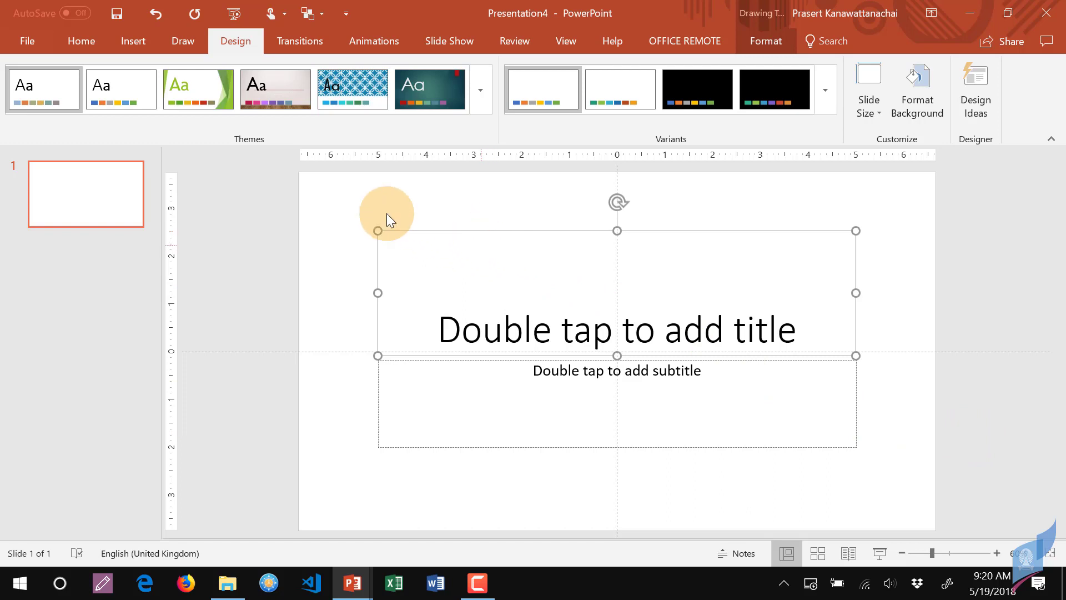
pyautogui.click(80, 39)
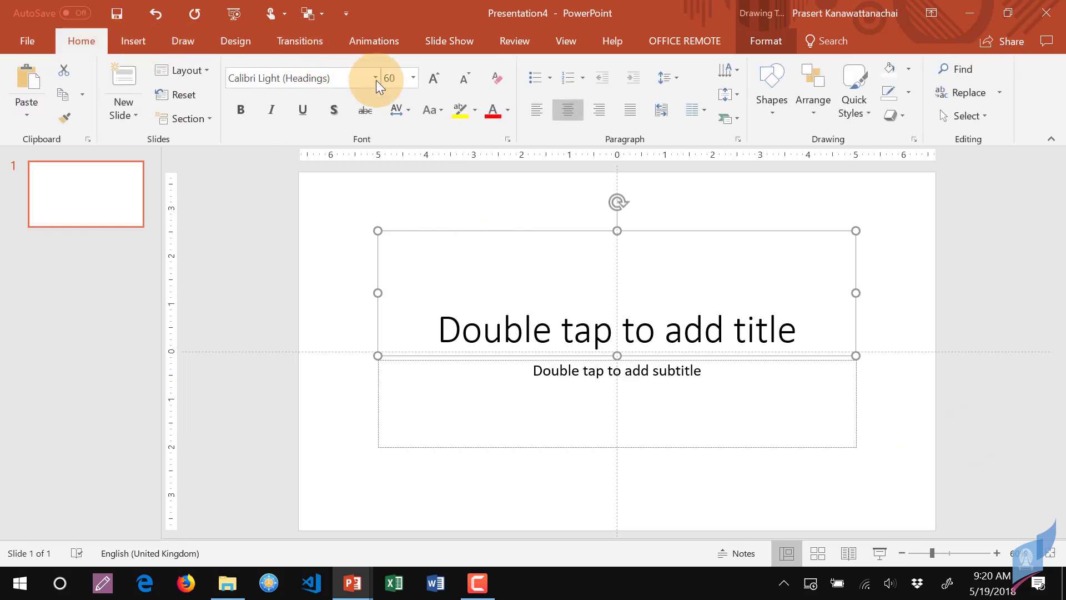
# Draw a rectangle at the slide's top-left and fill it with orange
pyautogui.click(508, 108)
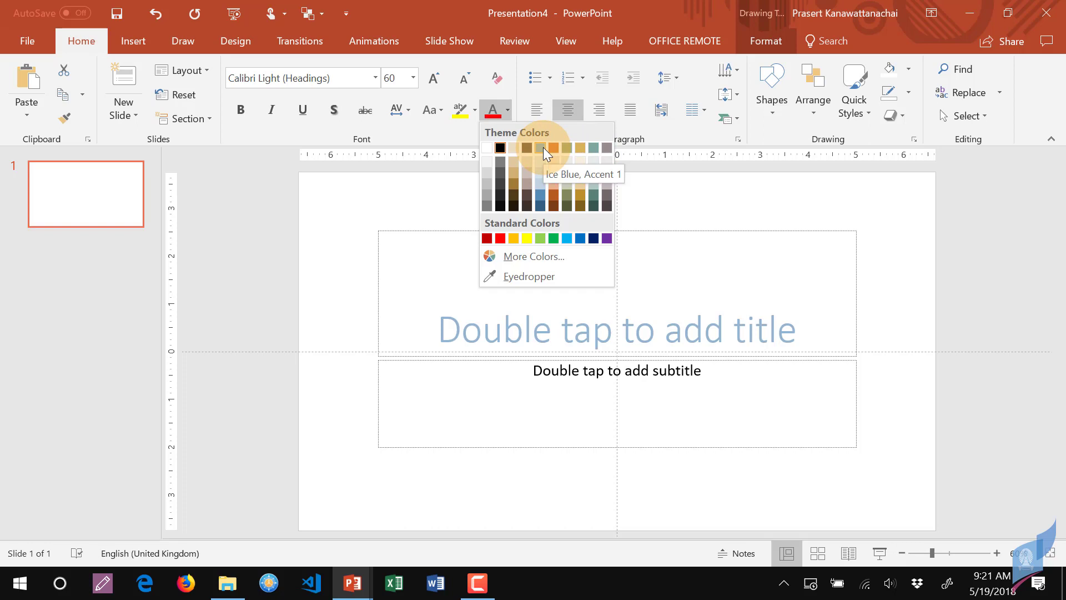
pyautogui.click(382, 202)
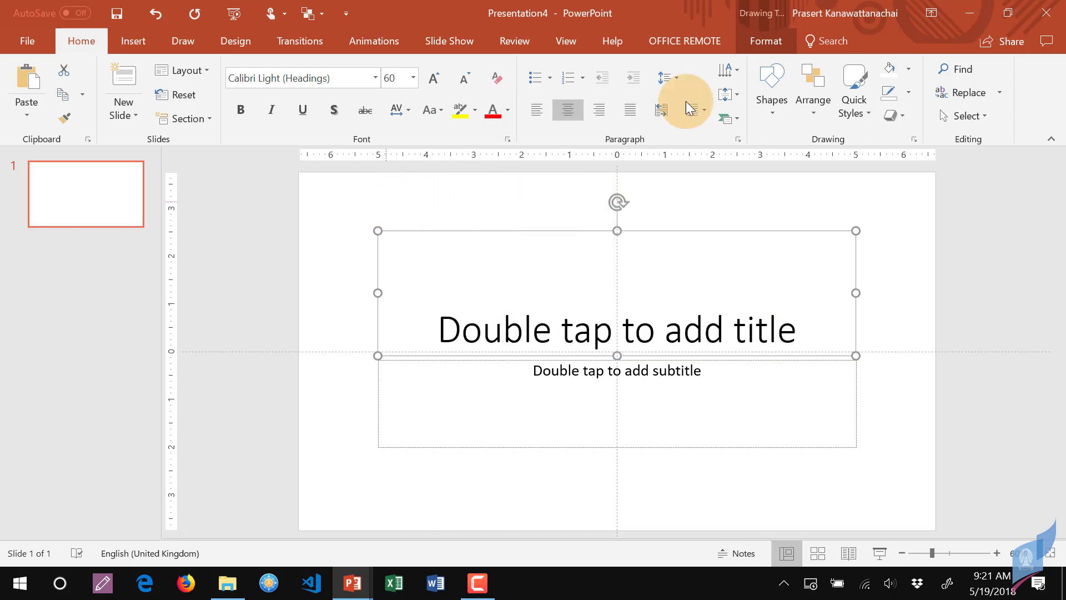
pyautogui.click(762, 109)
pyautogui.click(812, 154)
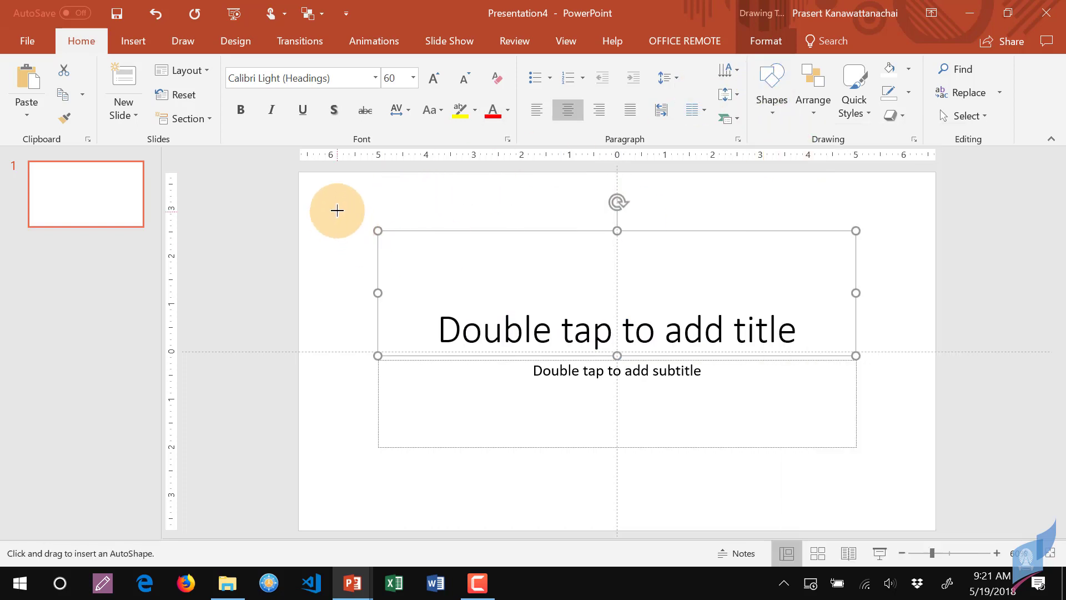
pyautogui.moveTo(336, 210); pyautogui.dragTo(447, 301)
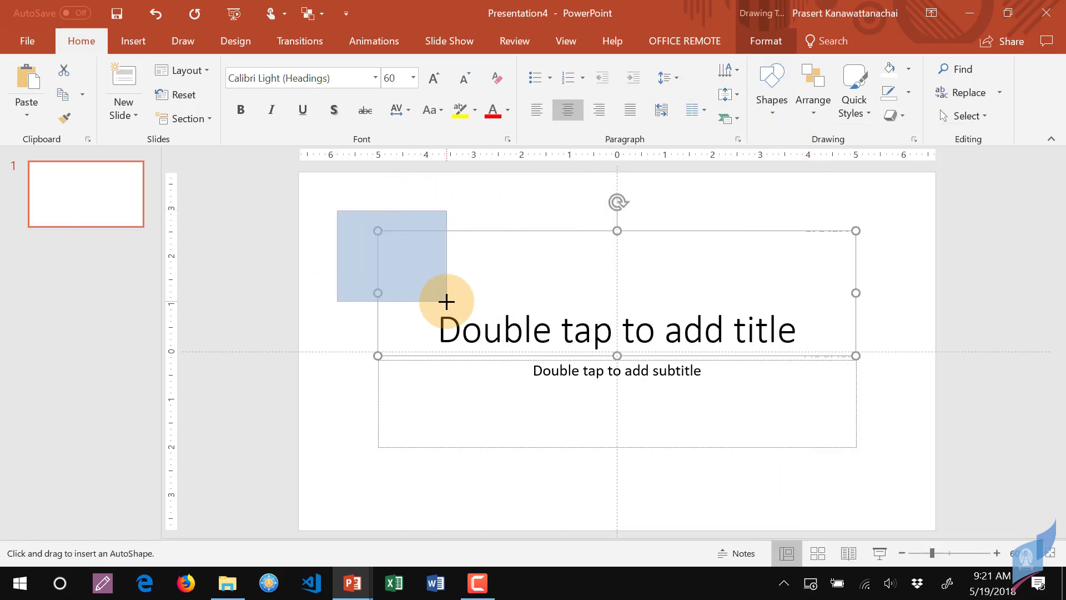
pyautogui.click(761, 40)
pyautogui.click(463, 69)
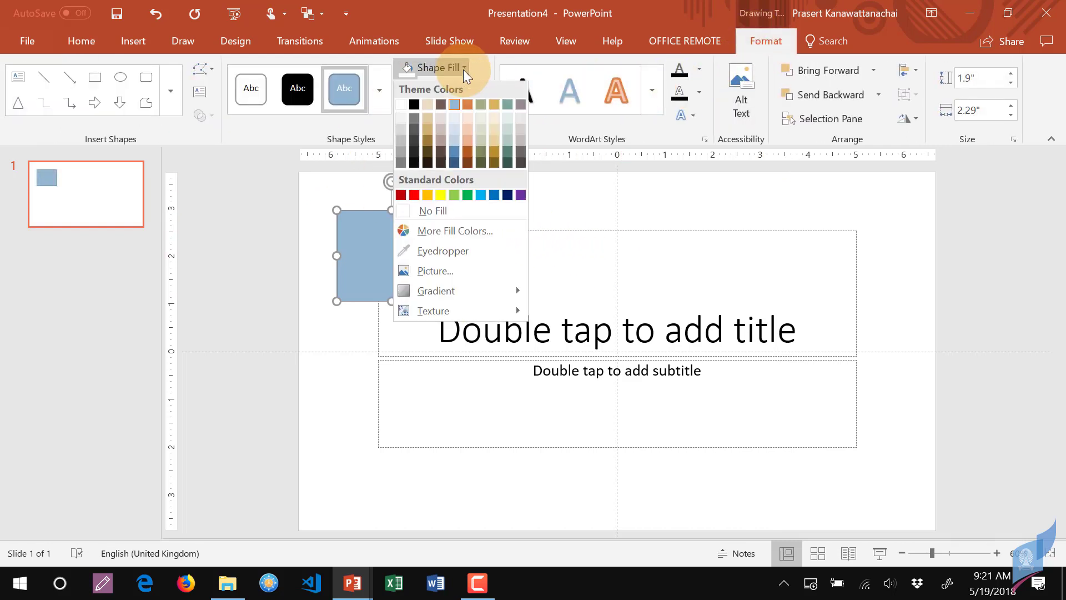
pyautogui.click(469, 106)
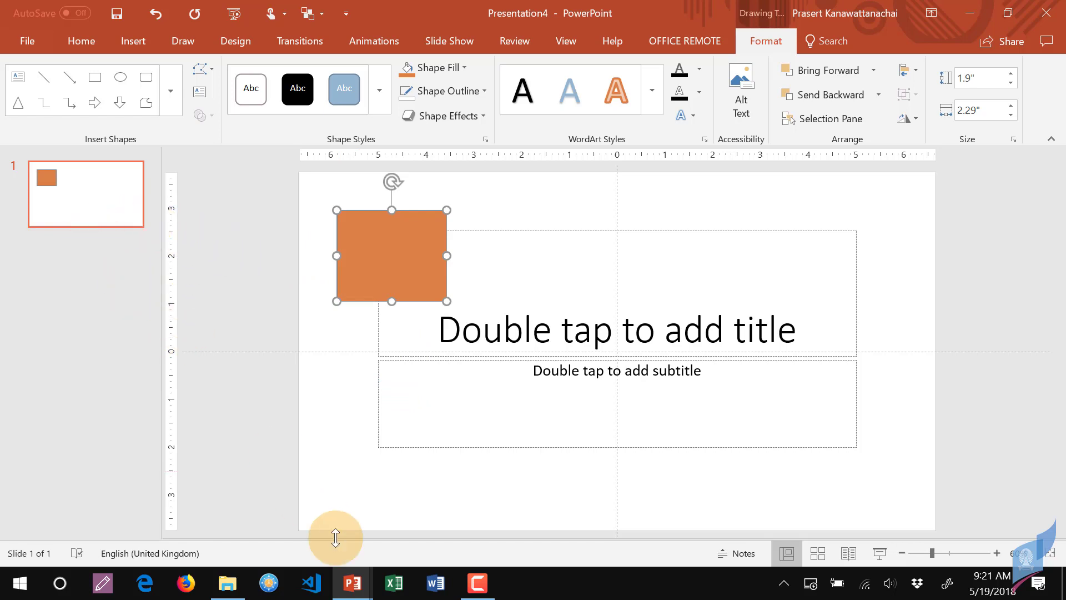
# Search Google for 'adobe color' in Microsoft Edge
pyautogui.click(145, 584)
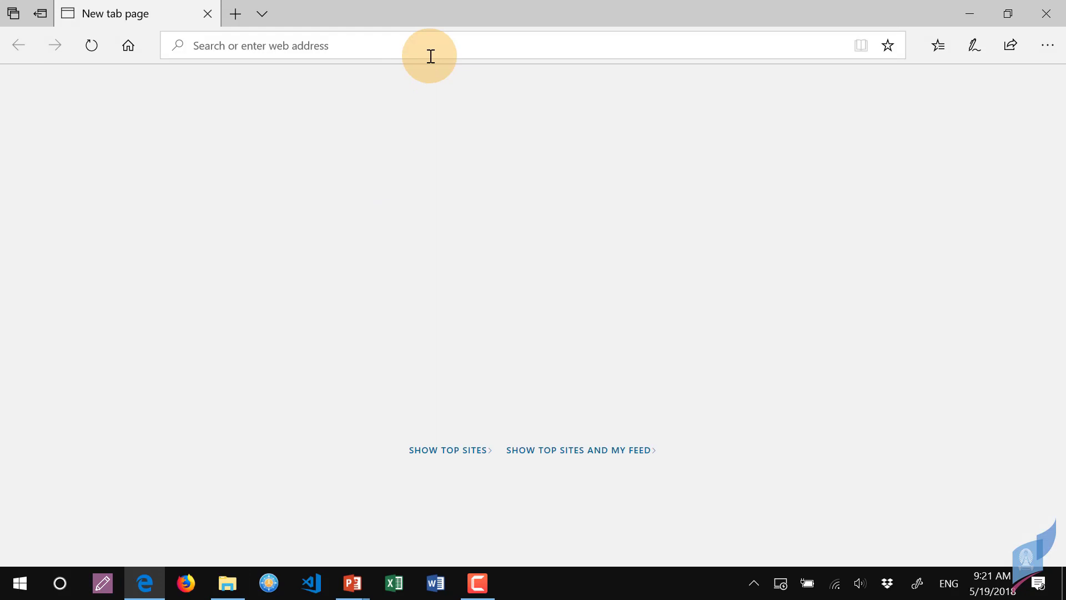
pyautogui.click(430, 56)
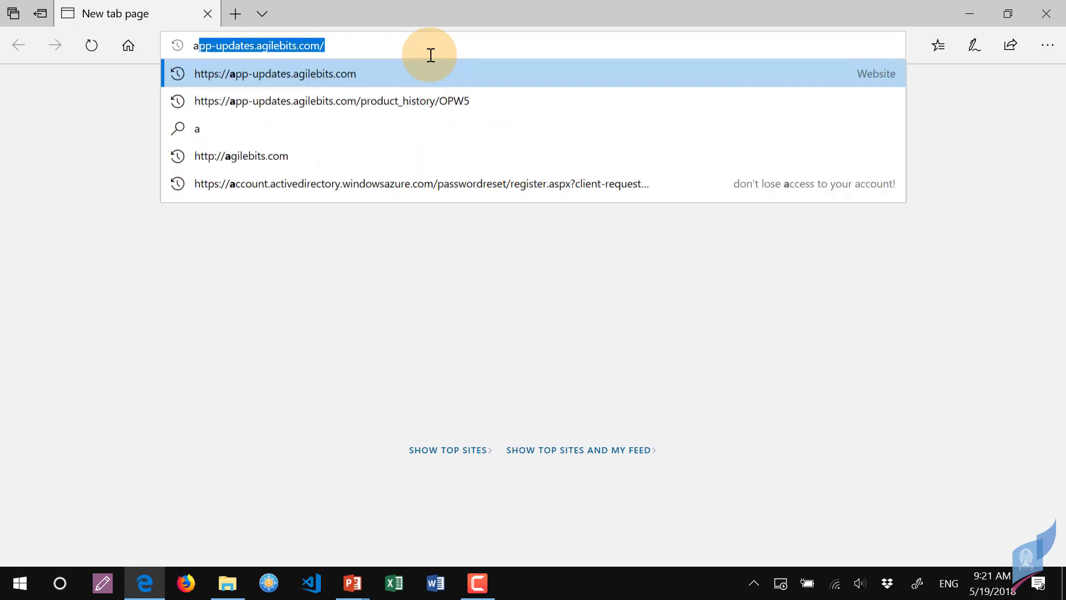
pyautogui.write('adobe color')
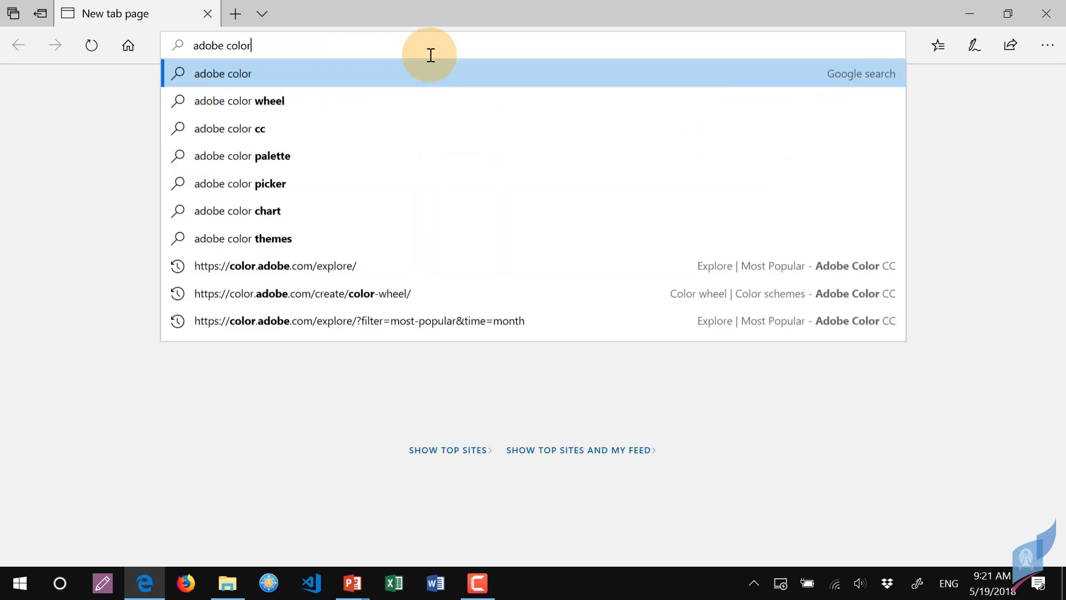
pyautogui.press('Return')
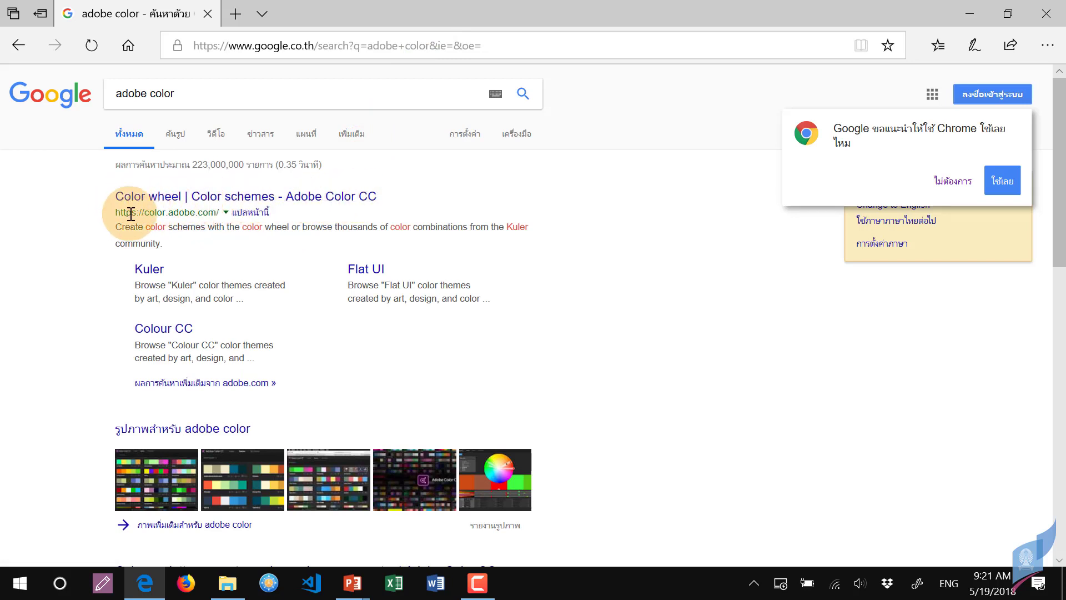
# Open Adobe Color's Explore page and screen-clip the Kopia av cool-one palette
pyautogui.click(230, 200)
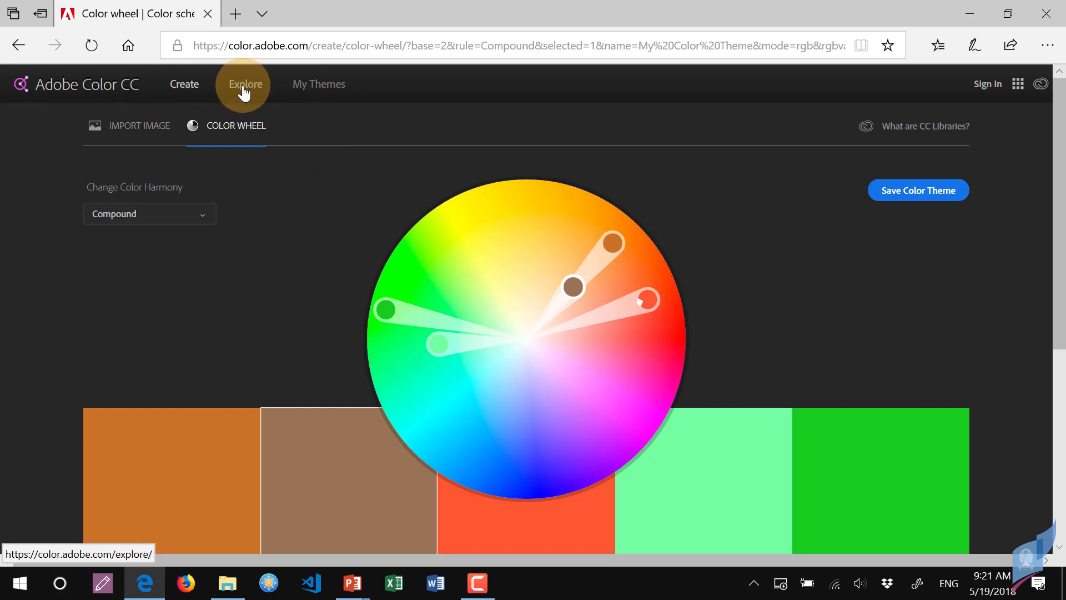
pyautogui.click(245, 89)
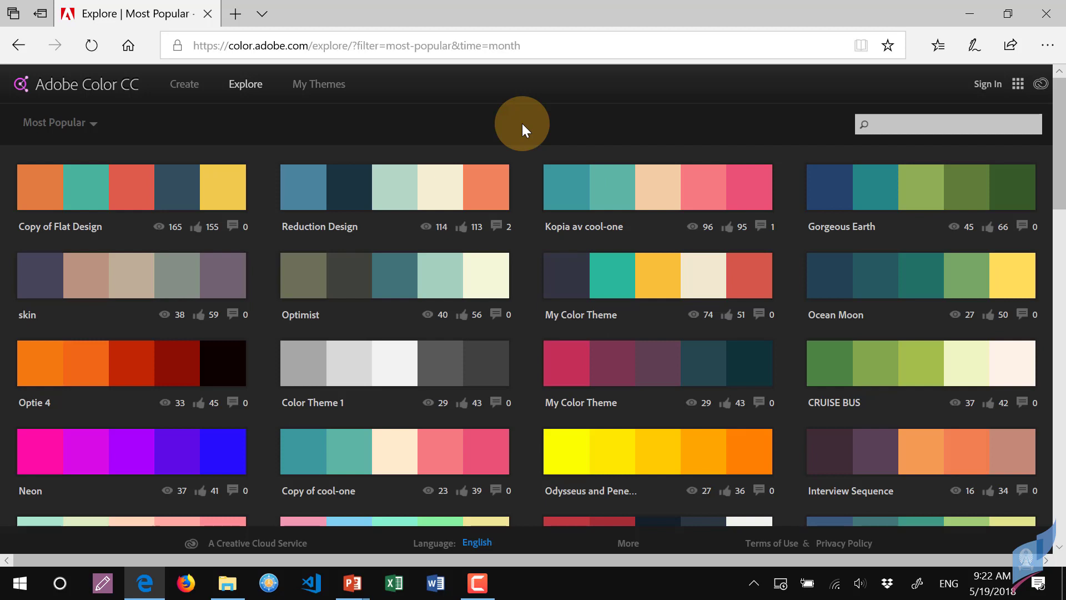
pyautogui.press('super+shift+s')
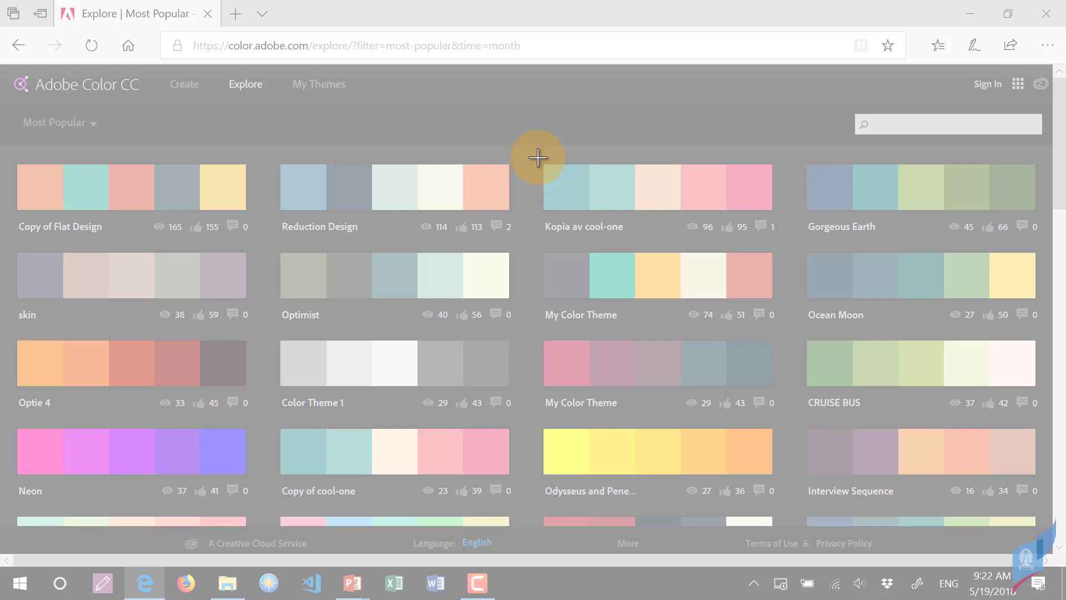
pyautogui.moveTo(539, 158)
pyautogui.mouseDown()
pyautogui.moveTo(542, 177)
pyautogui.moveTo(576, 202)
pyautogui.moveTo(780, 217)
pyautogui.mouseUp()
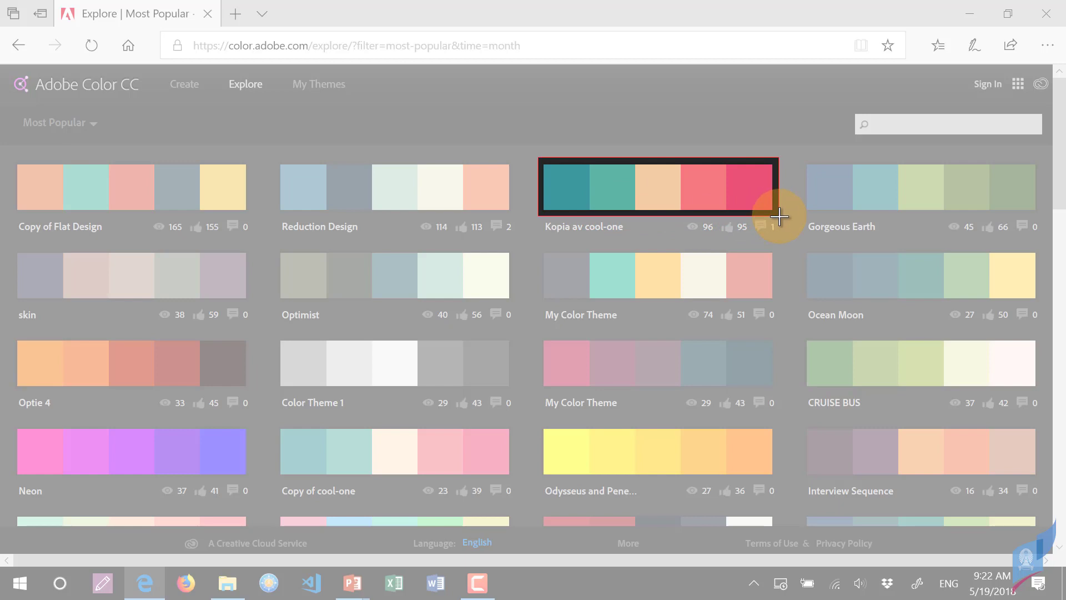
pyautogui.moveTo(780, 217); pyautogui.dragTo(779, 217)
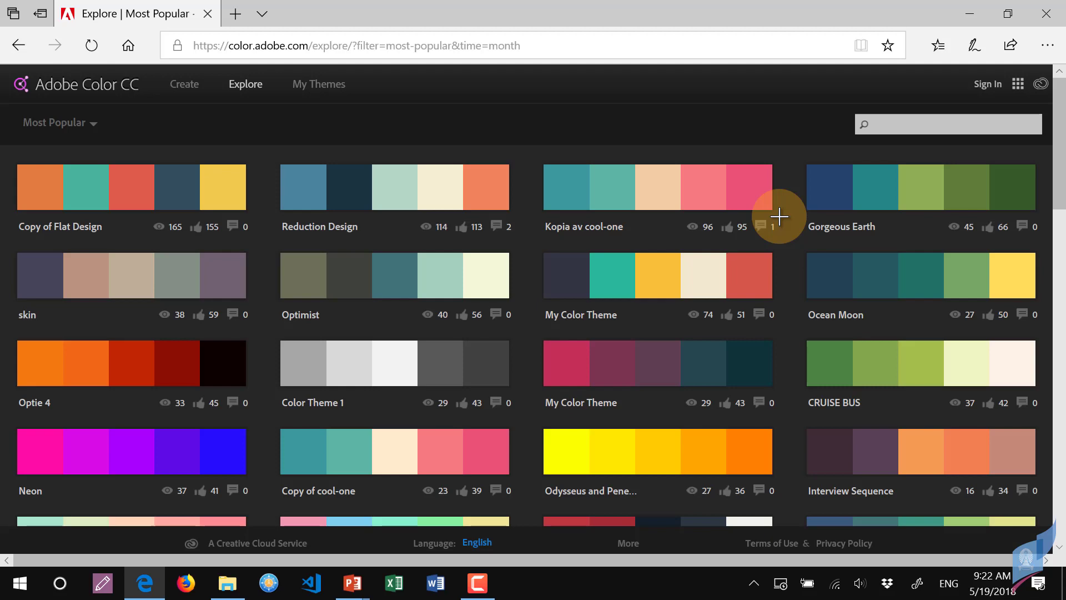
# Paste the captured palette image onto the slide at its bottom-left
pyautogui.click(971, 14)
pyautogui.click(583, 196)
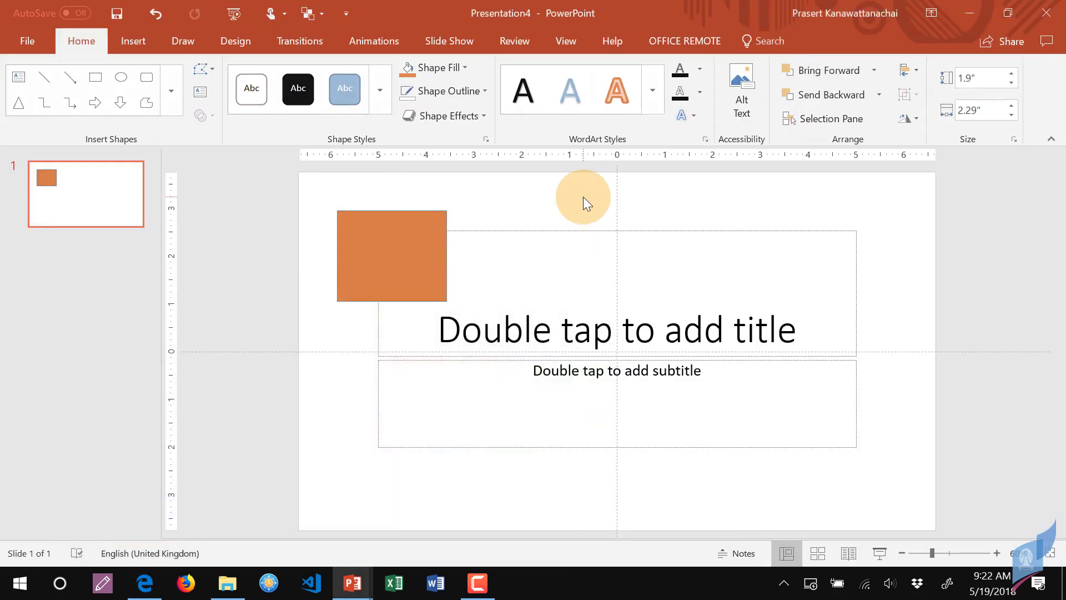
pyautogui.hotkey('ctrl', 'v')
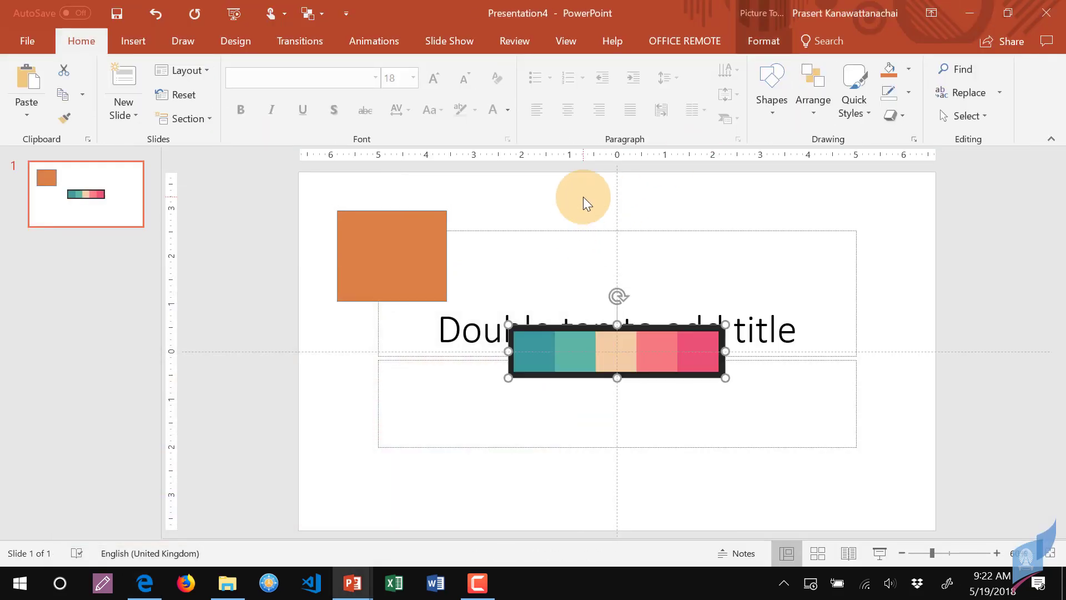
pyautogui.moveTo(570, 337); pyautogui.dragTo(385, 478)
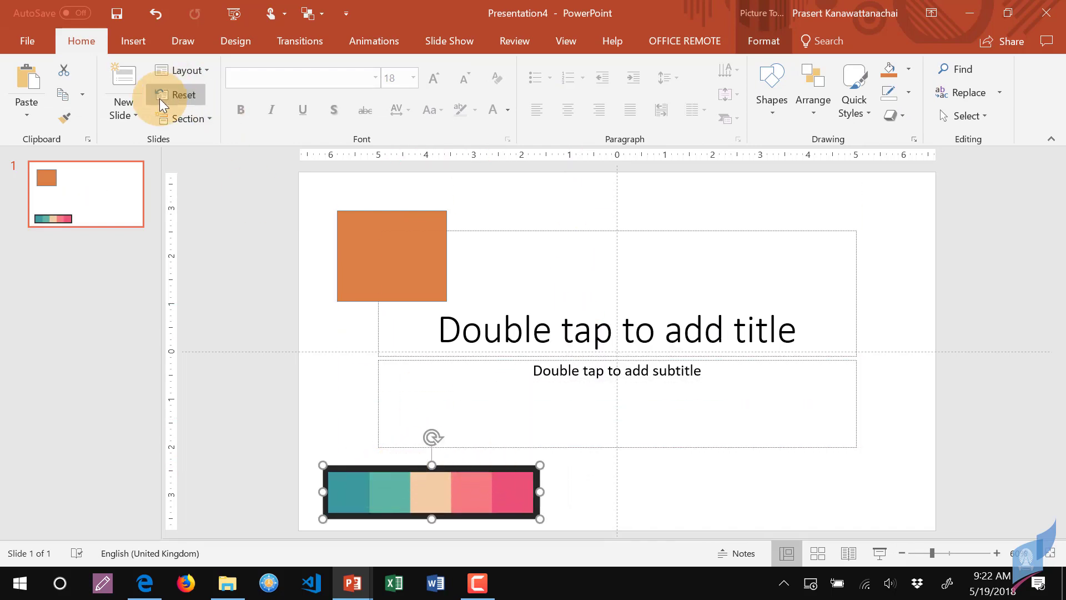
# Switch the slide to the Blank layout and move the orange rectangle up-left
pyautogui.click(204, 71)
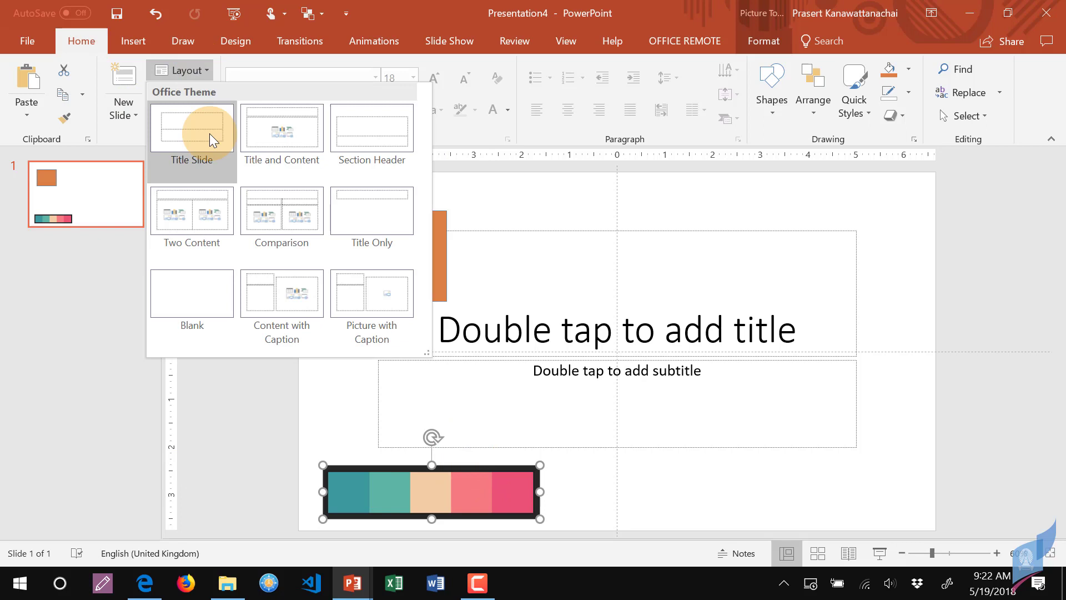
pyautogui.click(203, 289)
pyautogui.moveTo(386, 240); pyautogui.dragTo(366, 215)
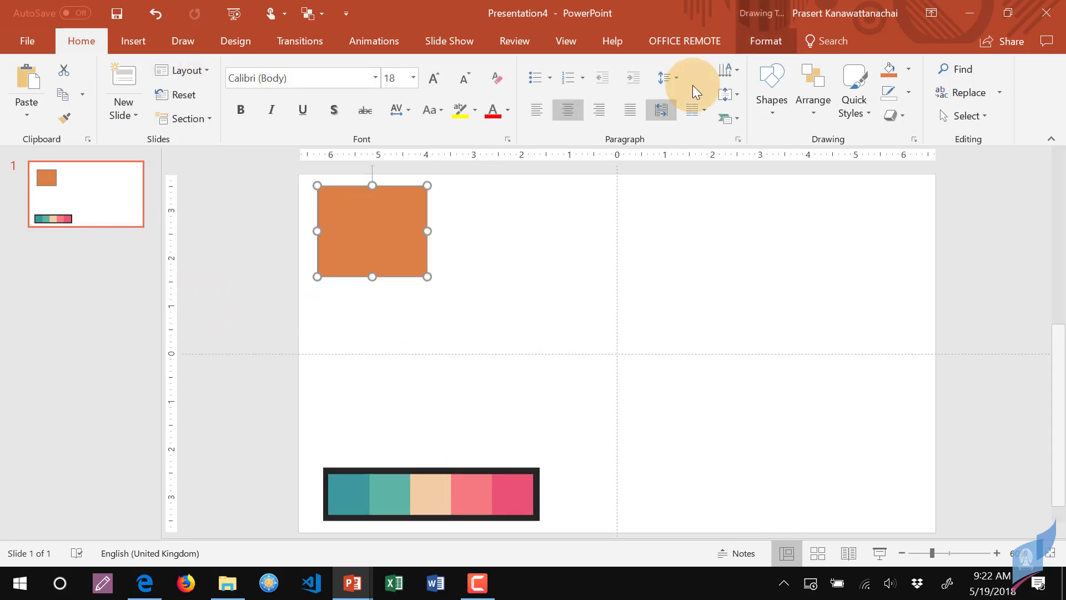
pyautogui.click(777, 113)
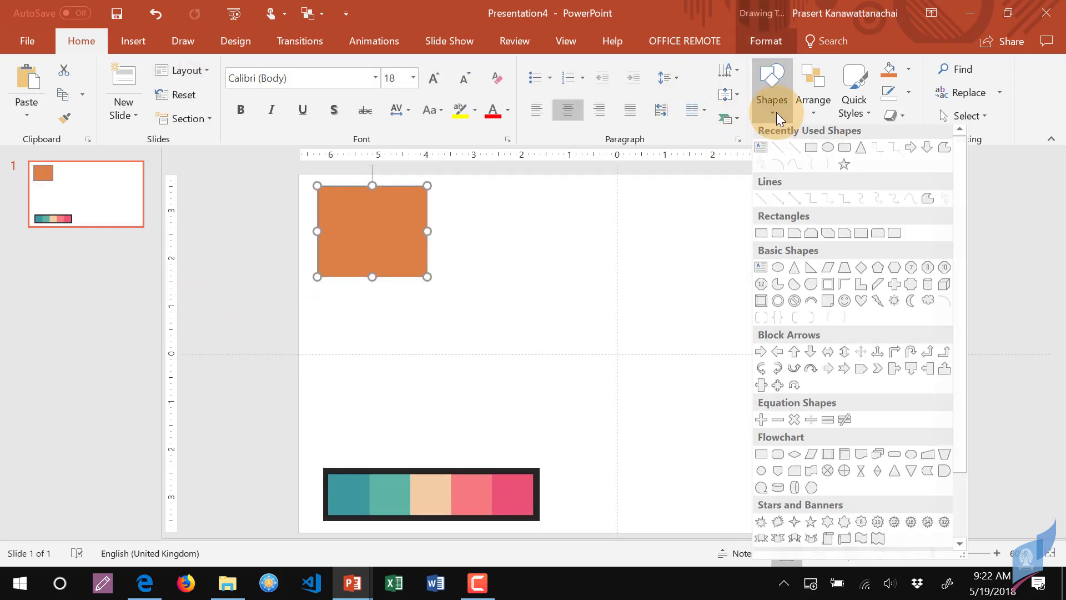
# Draw a circle near the top centre and fill it with the palette's teal via eyedropper
pyautogui.click(827, 152)
pyautogui.moveTo(540, 207); pyautogui.dragTo(658, 346)
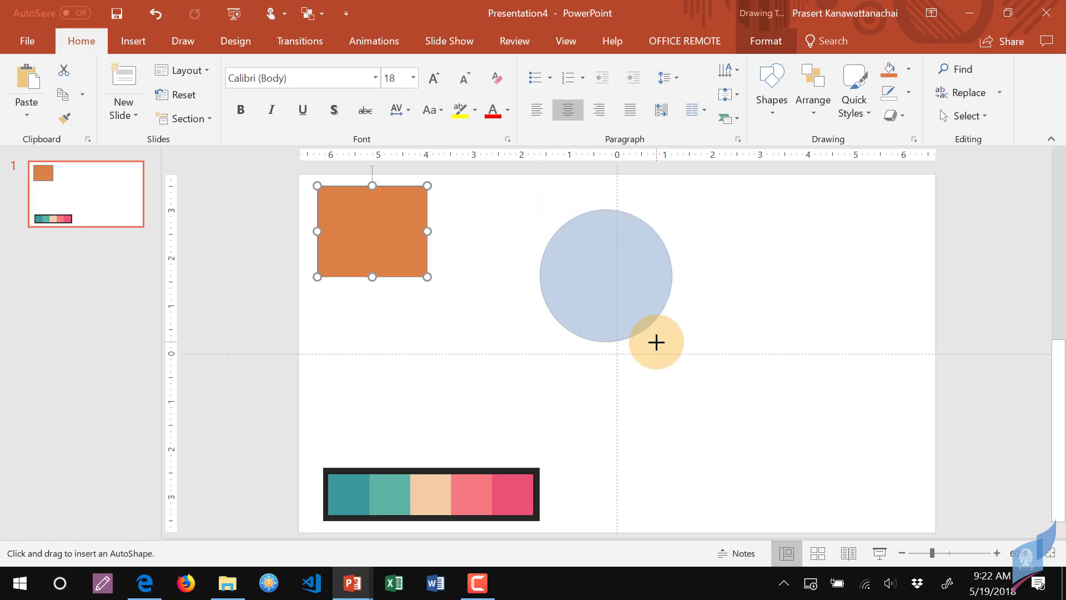
pyautogui.click(594, 270)
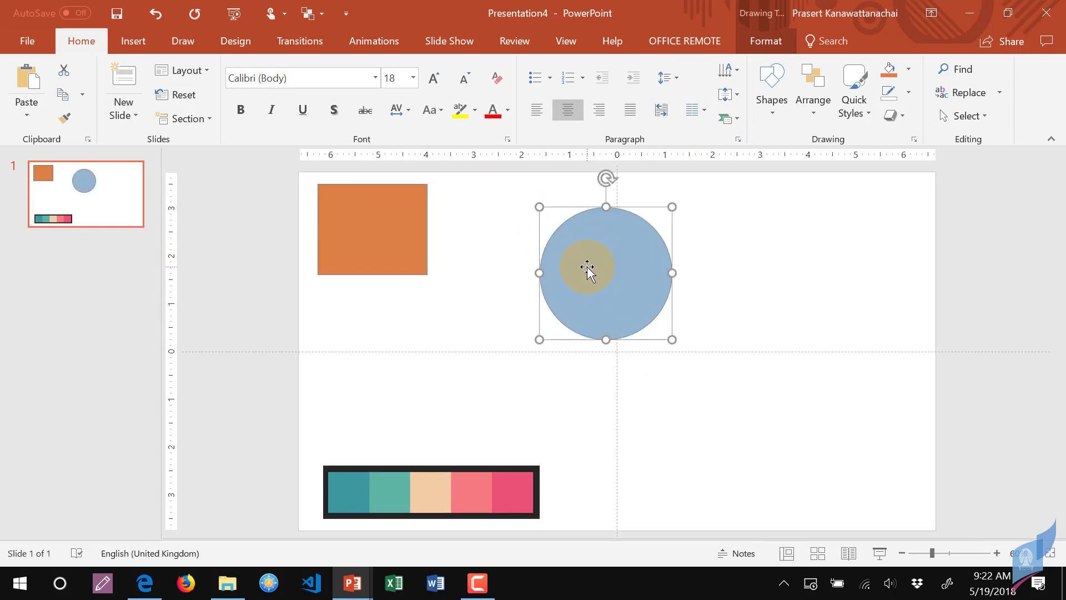
pyautogui.click(759, 39)
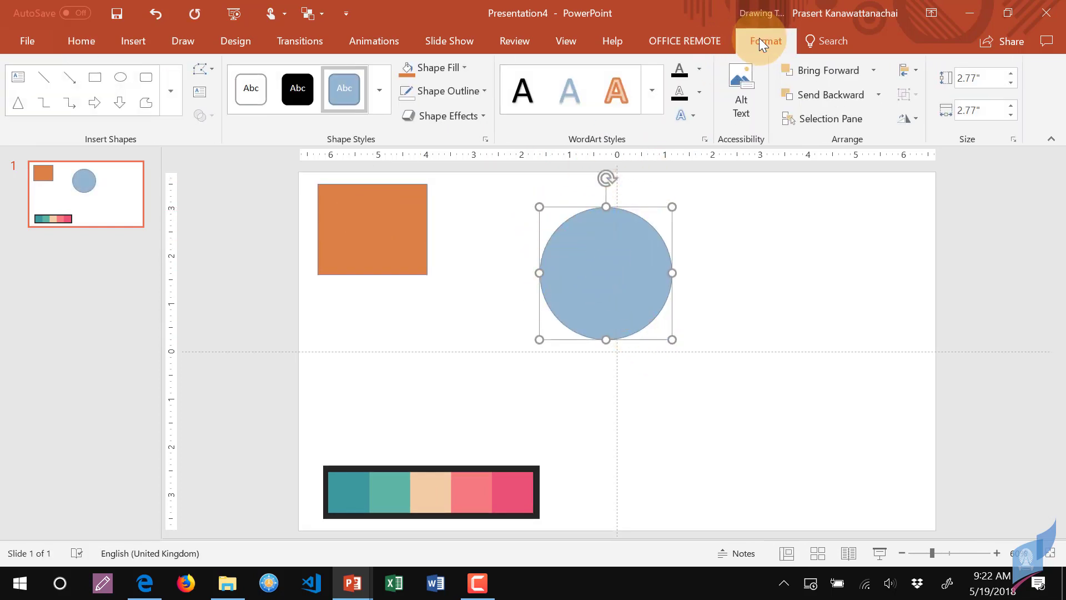
pyautogui.click(463, 68)
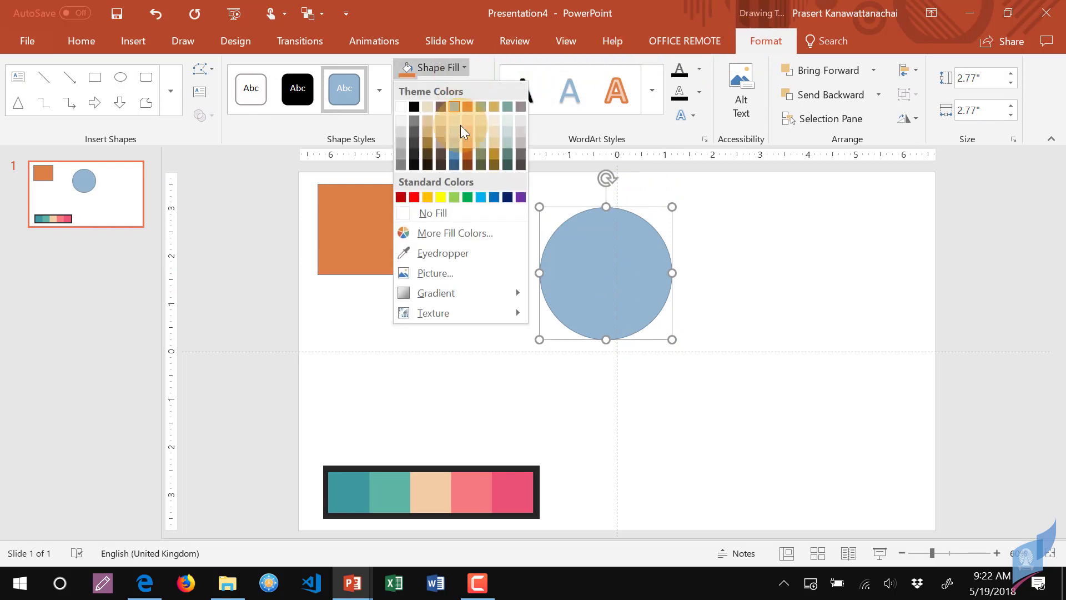
pyautogui.click(443, 253)
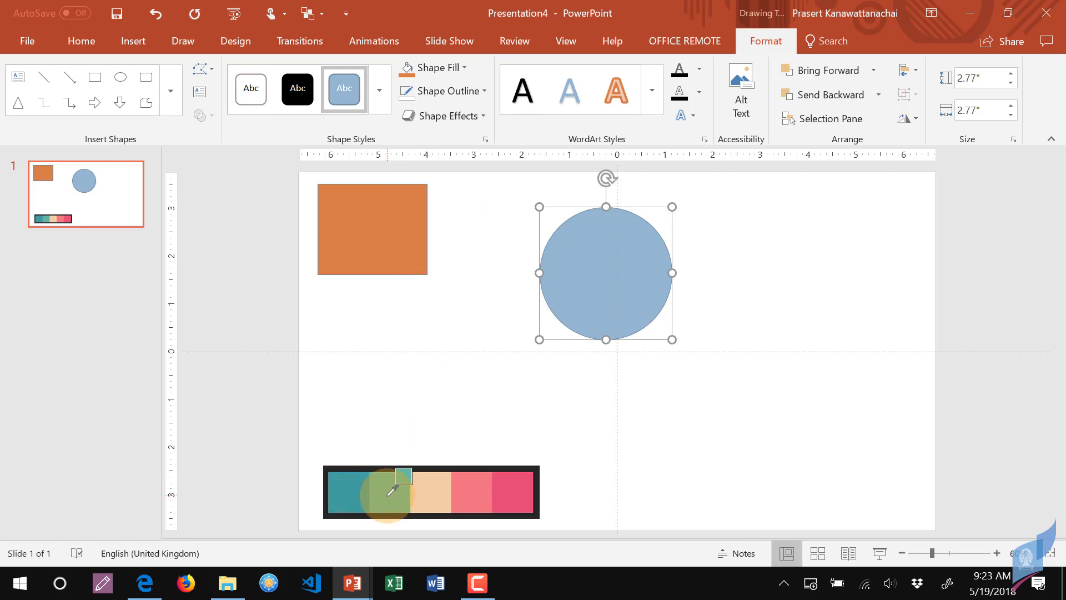
pyautogui.click(392, 492)
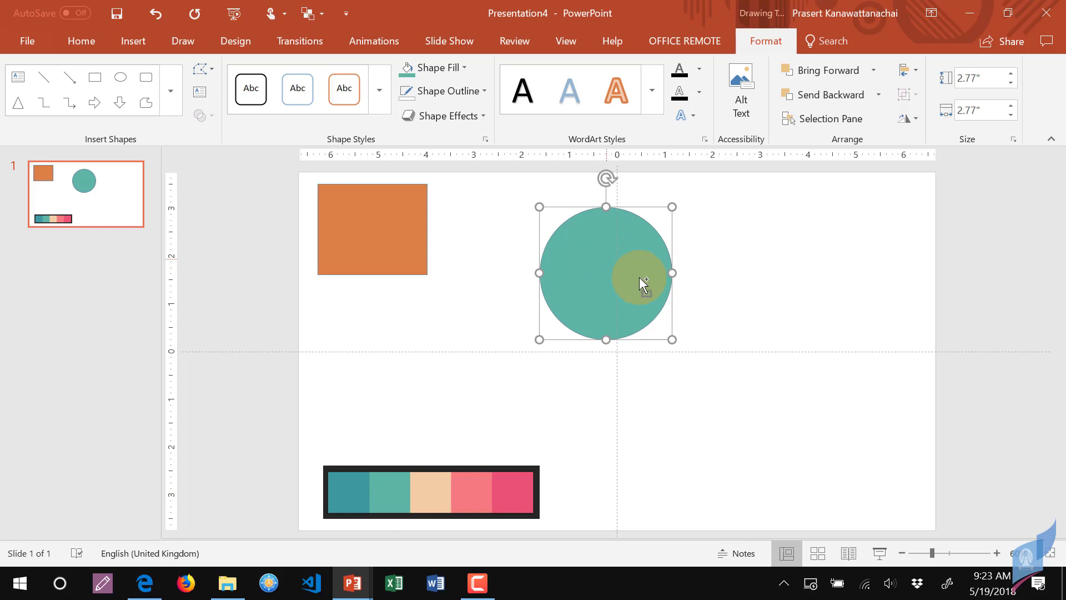
# Duplicate the circle to its right and fill the copy with the palette's peach
pyautogui.moveTo(642, 284); pyautogui.dragTo(758, 262)
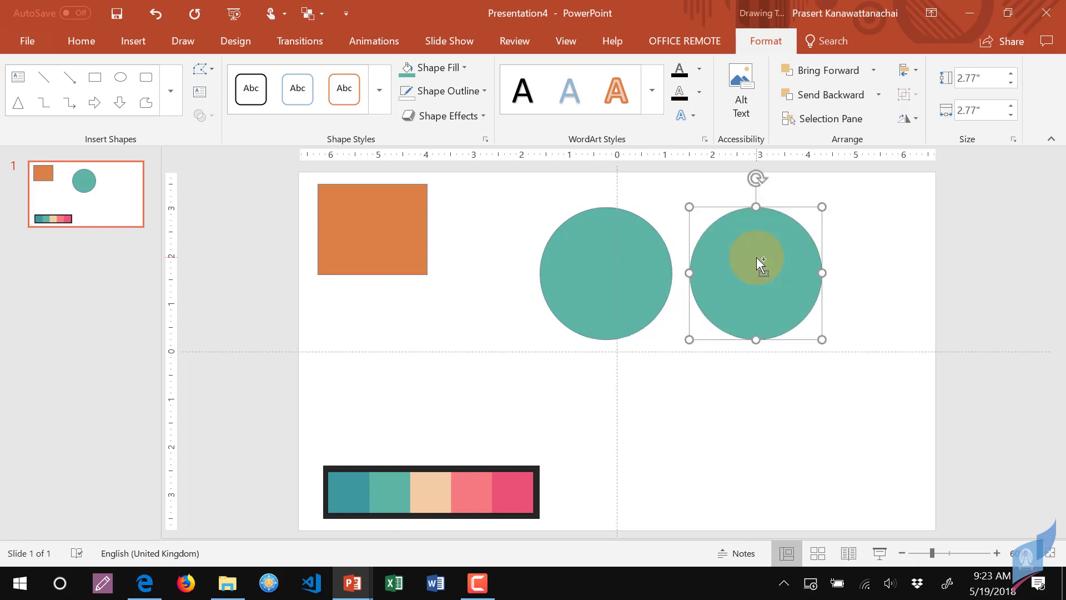
pyautogui.click(464, 69)
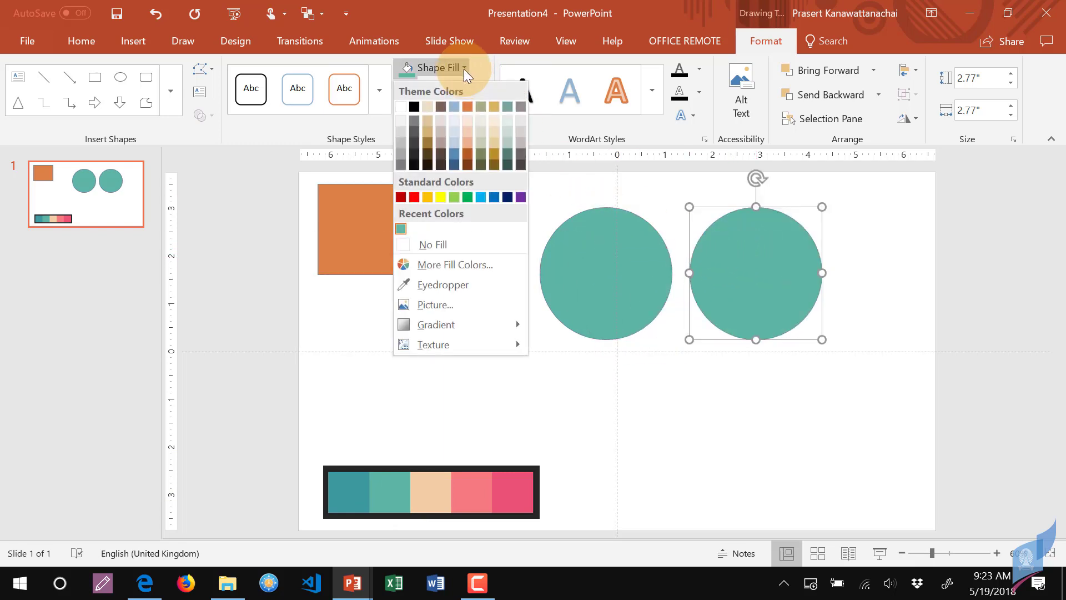
pyautogui.click(439, 282)
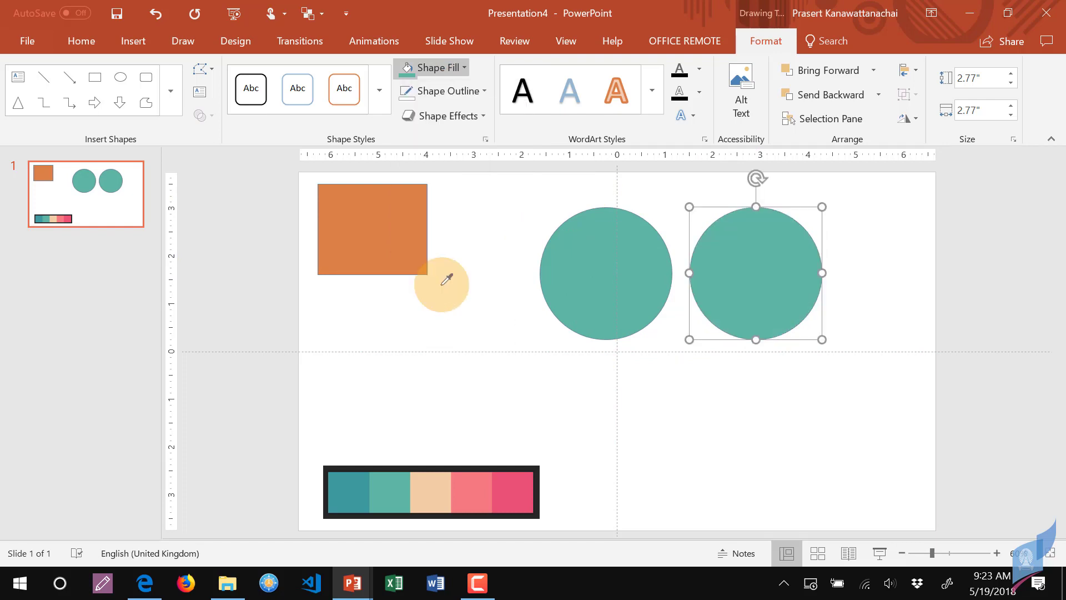
pyautogui.click(441, 483)
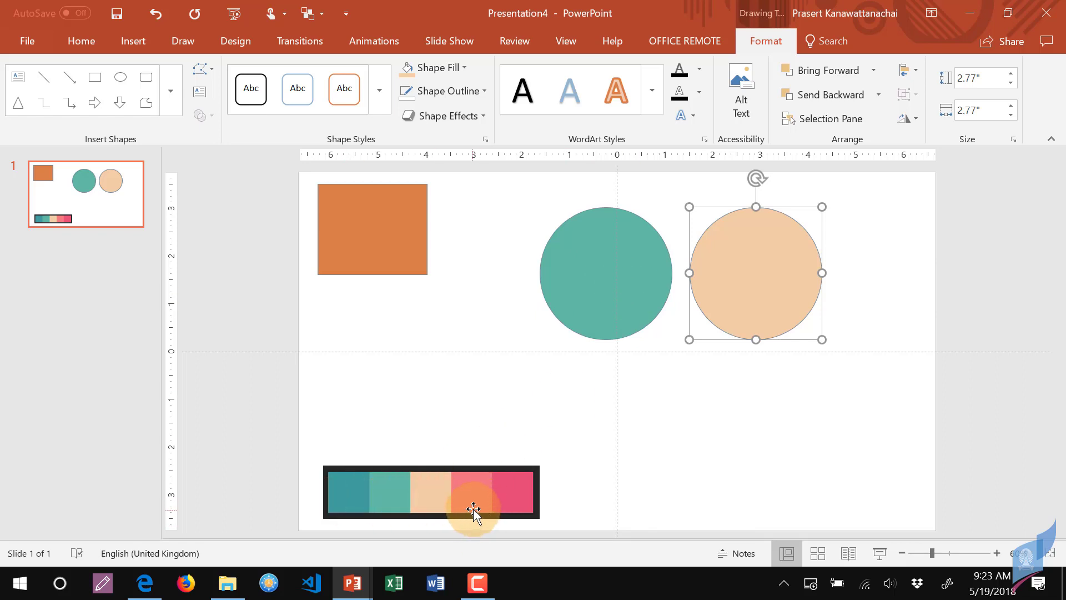
# Add a new slide 2 after slide 1
pyautogui.click(91, 241)
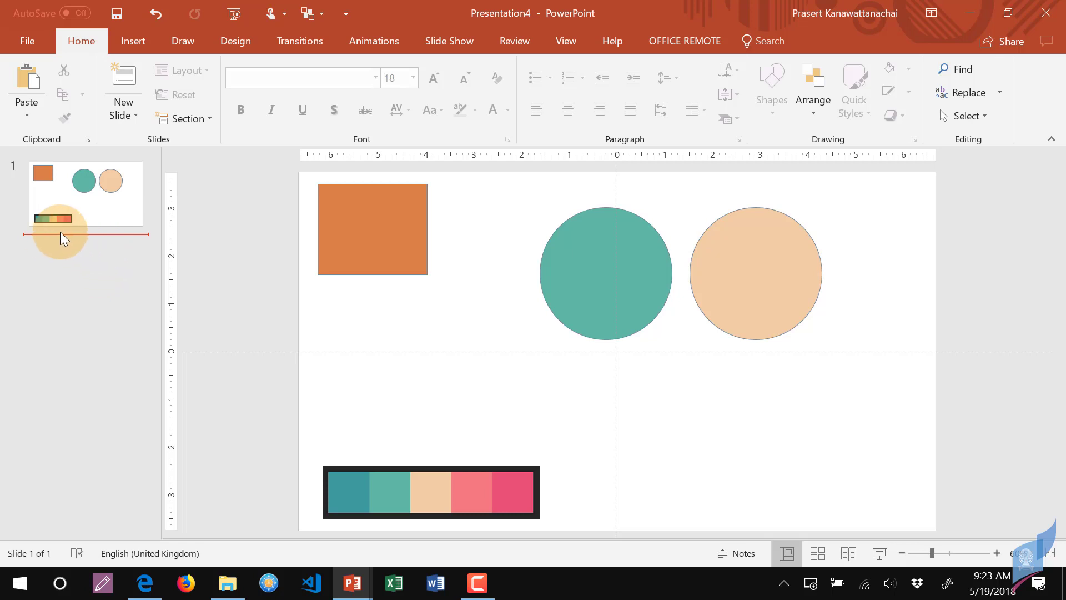
pyautogui.click(127, 115)
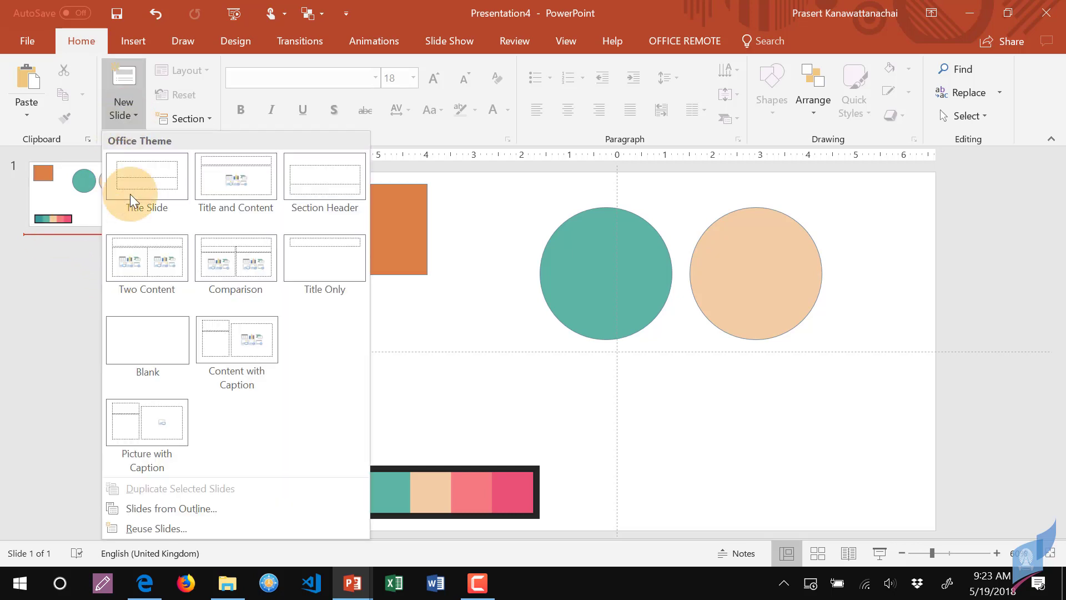
pyautogui.click(154, 341)
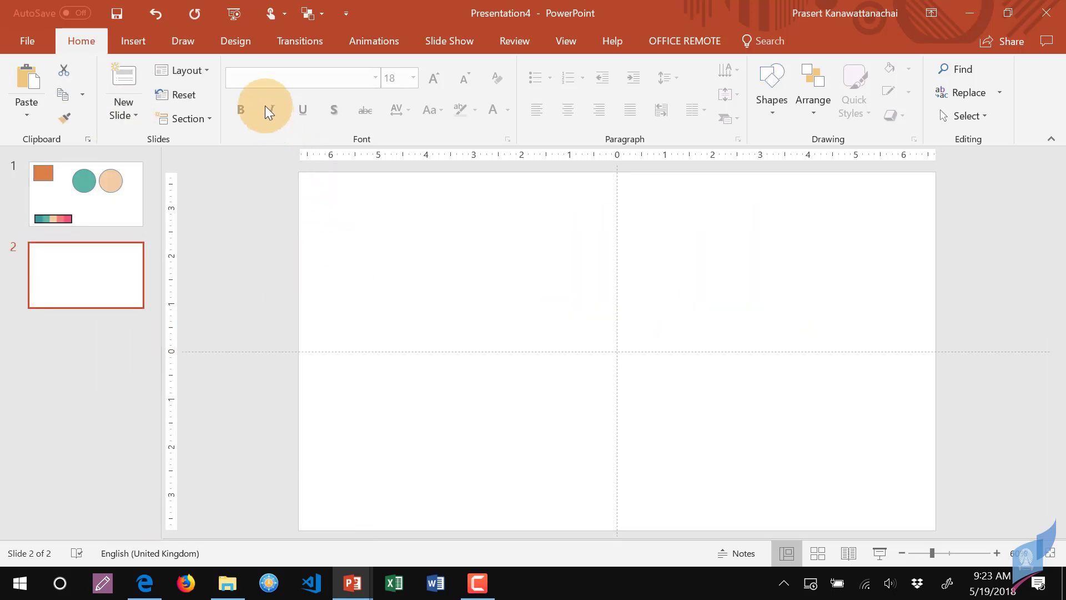
pyautogui.click(127, 42)
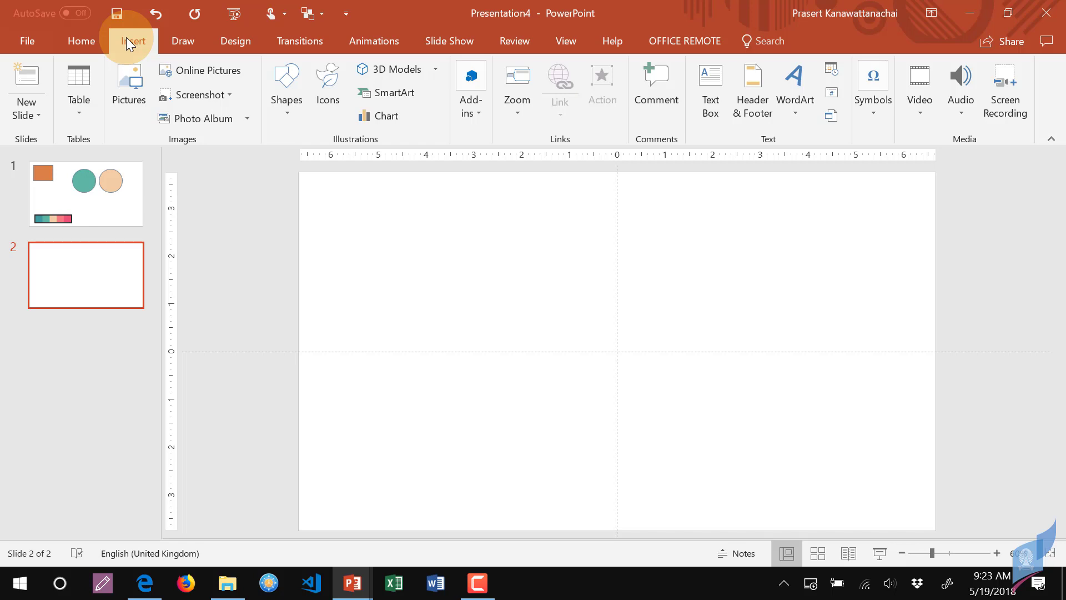
# Insert the thought bubble, network hub, share arrow, microphone and stamp Communication icons
pyautogui.click(329, 84)
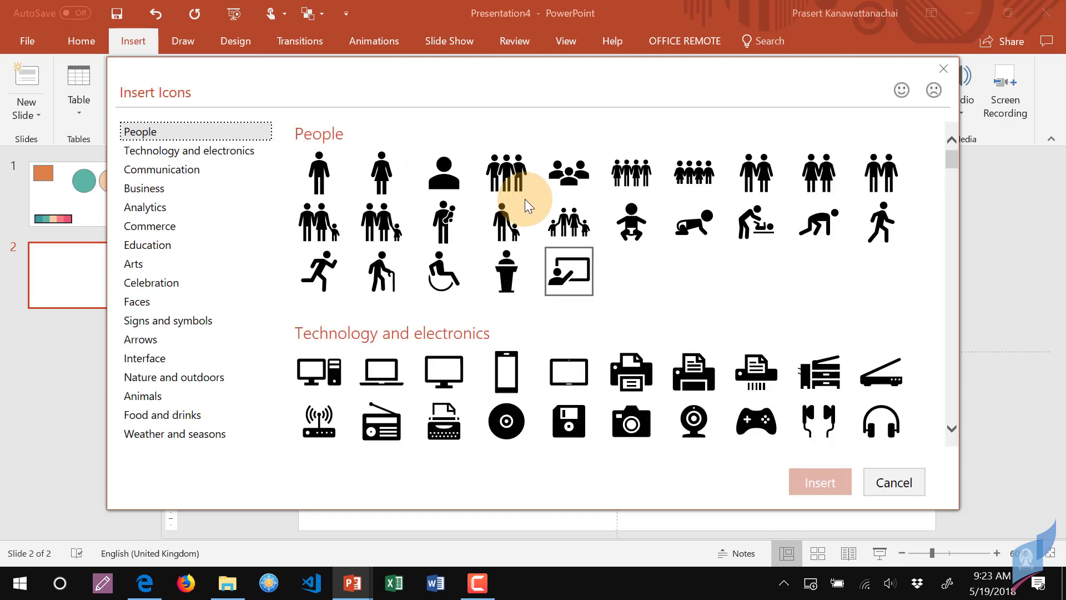
pyautogui.scroll(-3, 477, 237)
pyautogui.scroll(-3, 477, 237)
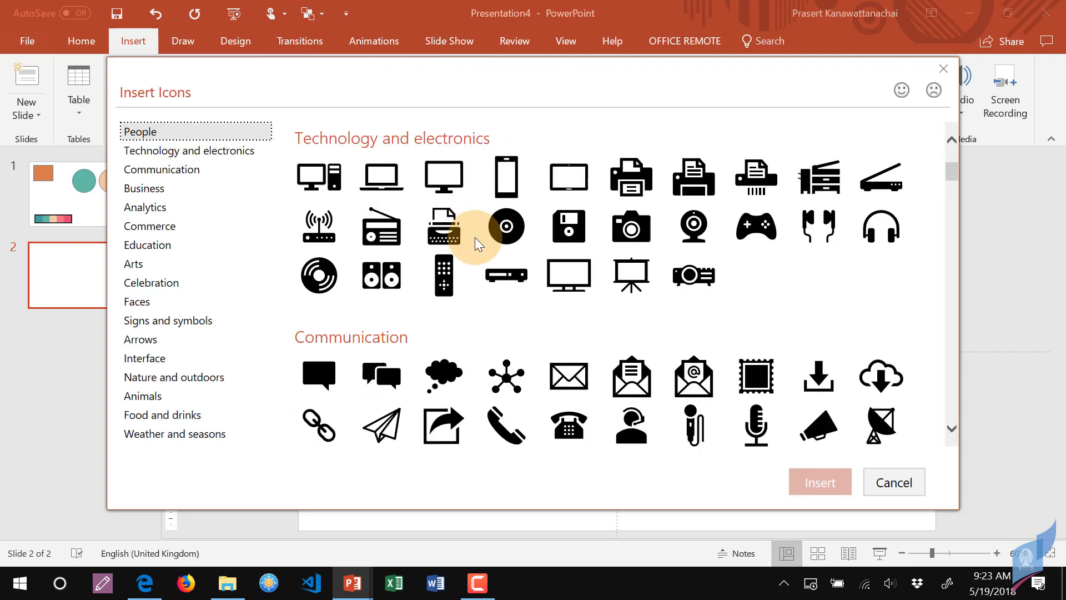
pyautogui.scroll(-4, 475, 238)
pyautogui.scroll(-1, 475, 238)
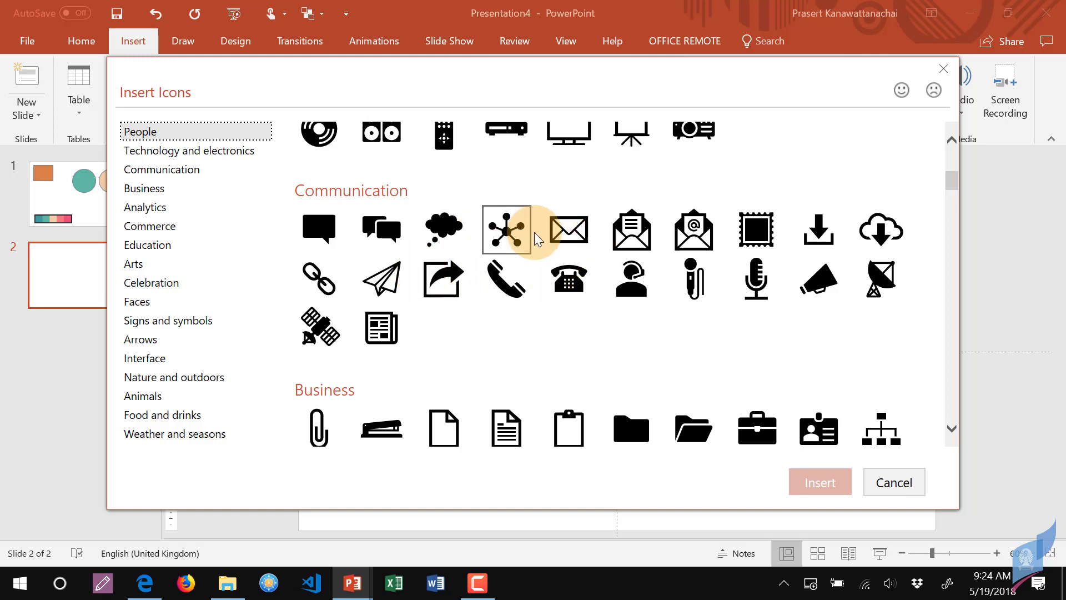
pyautogui.click(453, 237)
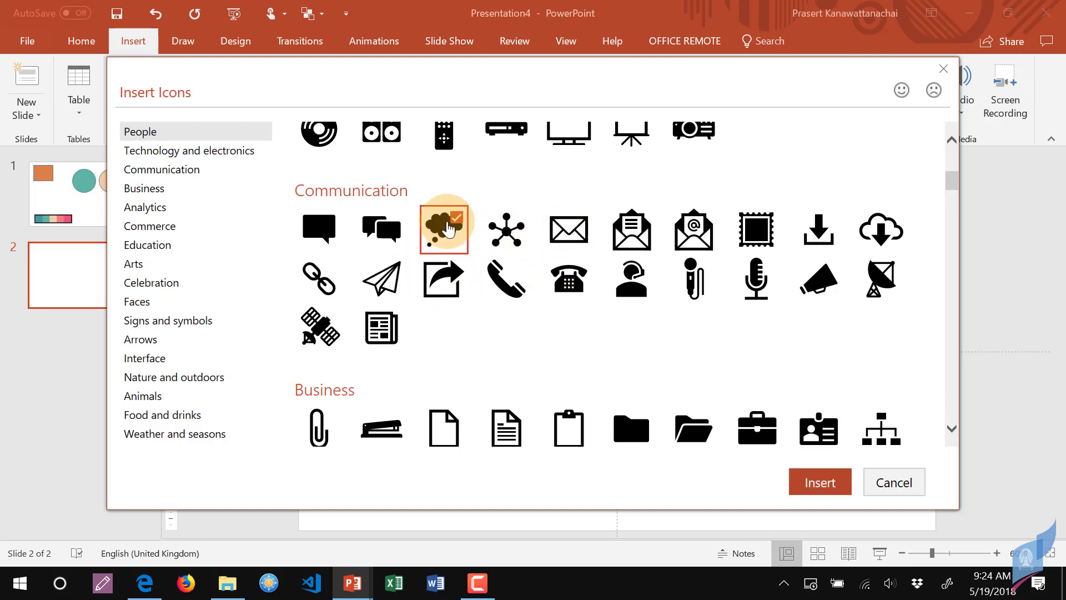
pyautogui.click(486, 235)
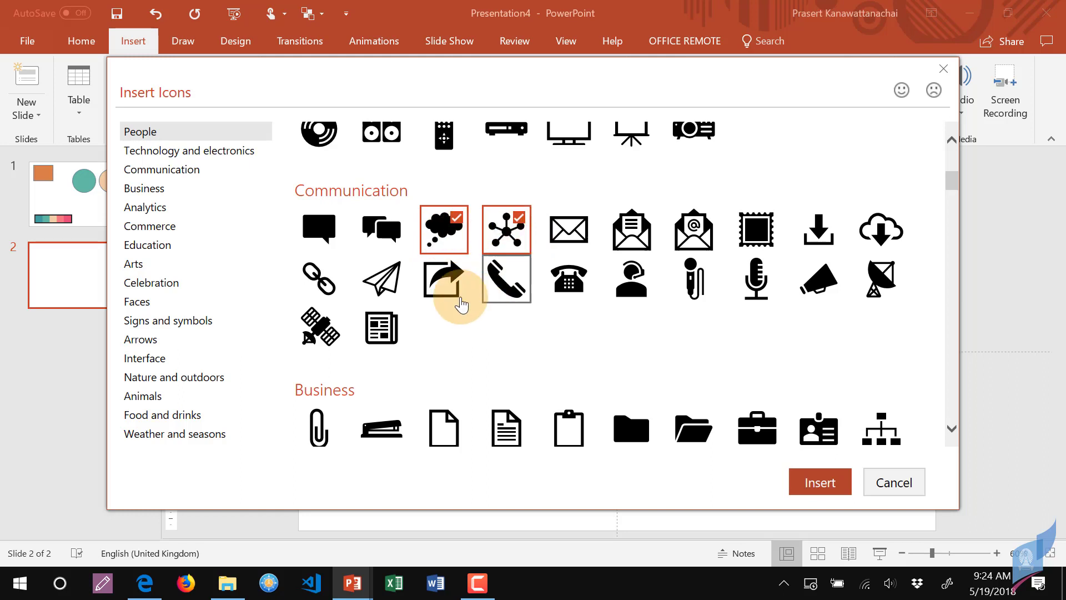
pyautogui.click(454, 294)
pyautogui.click(755, 279)
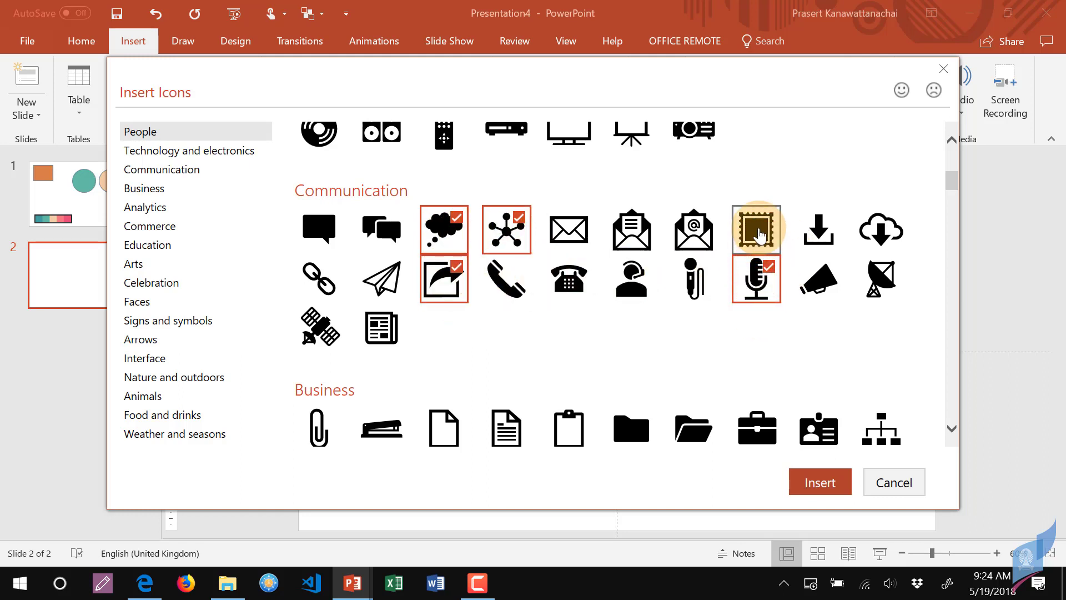
pyautogui.click(766, 250)
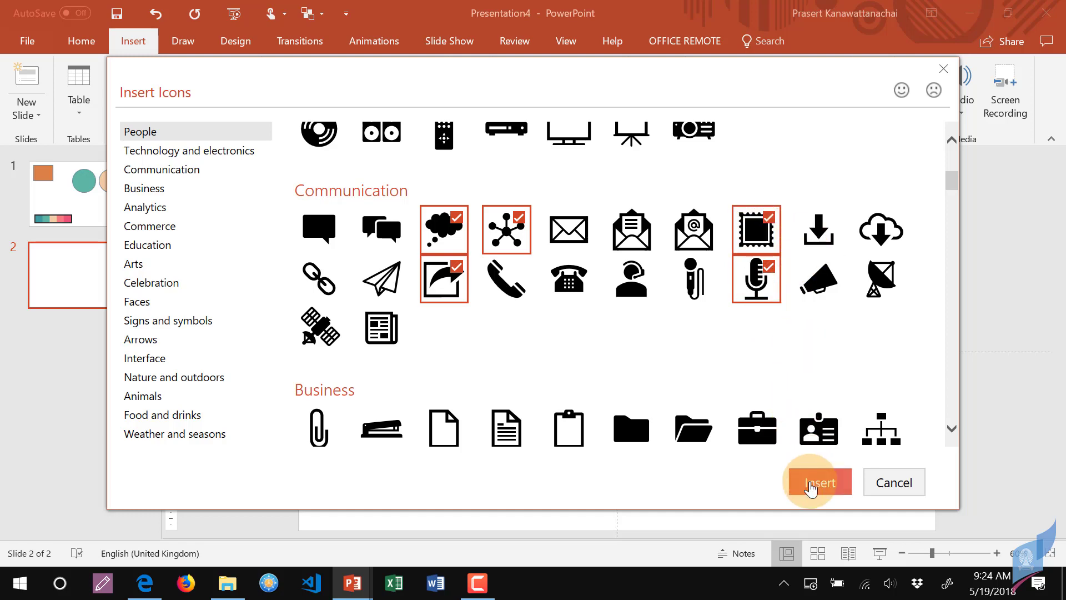
pyautogui.click(811, 488)
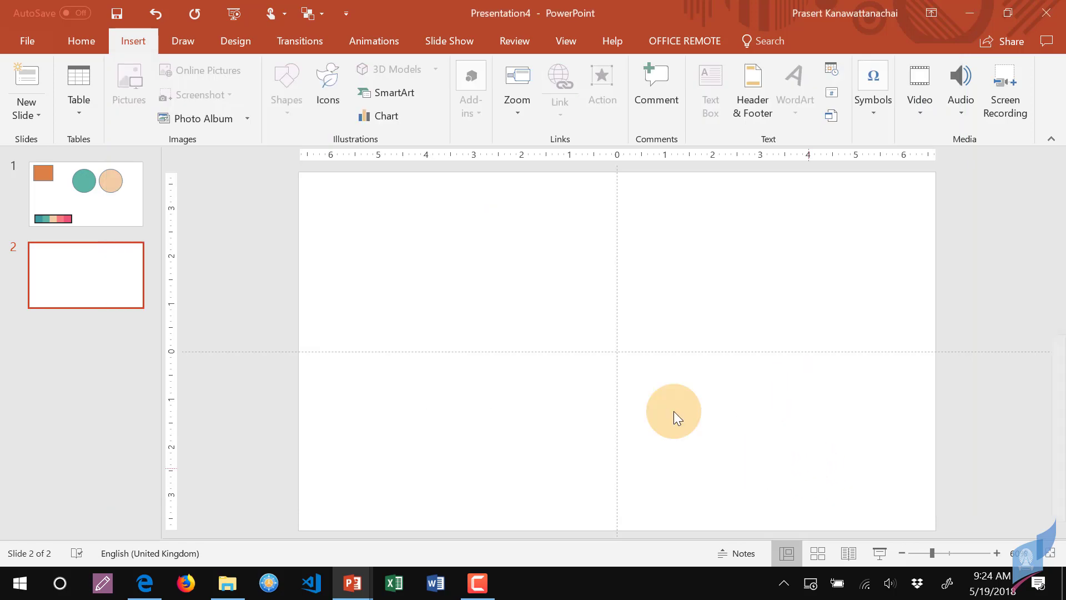
# Drag the stamp, hub, cloud and microphone icons apart, then return to slide 1
pyautogui.moveTo(637, 371)
pyautogui.mouseDown()
pyautogui.moveTo(645, 321)
pyautogui.moveTo(608, 321)
pyautogui.moveTo(743, 310)
pyautogui.mouseUp()
pyautogui.click(703, 308)
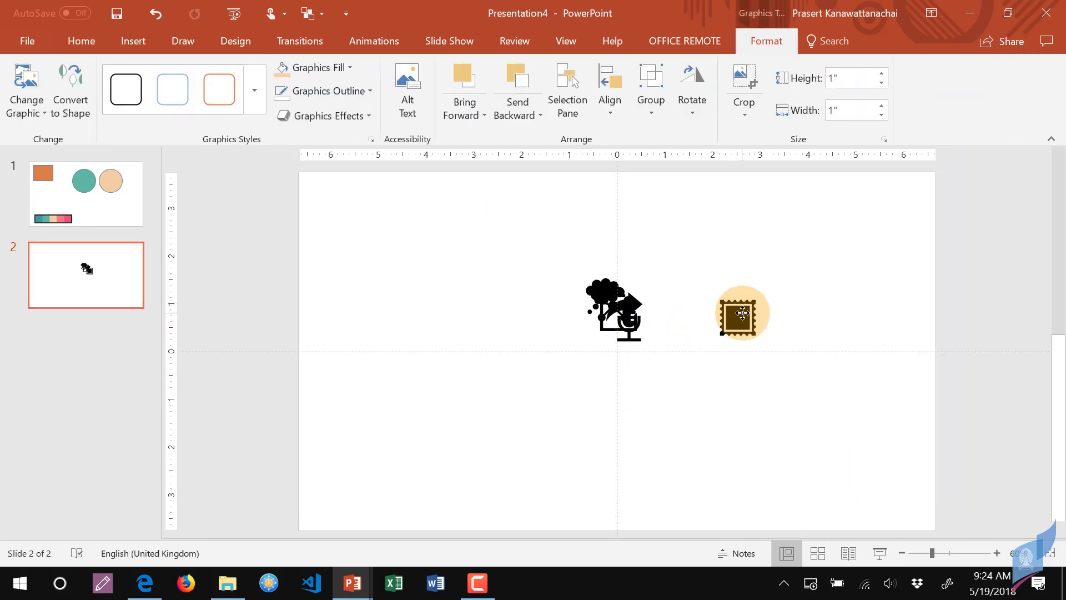
pyautogui.moveTo(596, 286); pyautogui.dragTo(452, 272)
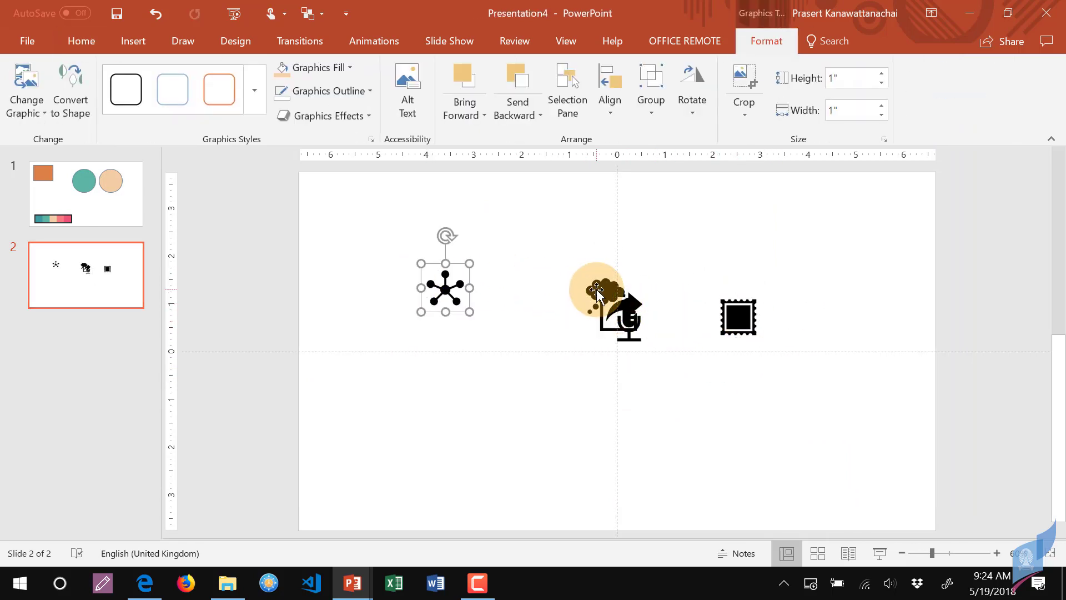
pyautogui.moveTo(602, 285); pyautogui.dragTo(535, 230)
pyautogui.moveTo(621, 309); pyautogui.dragTo(650, 231)
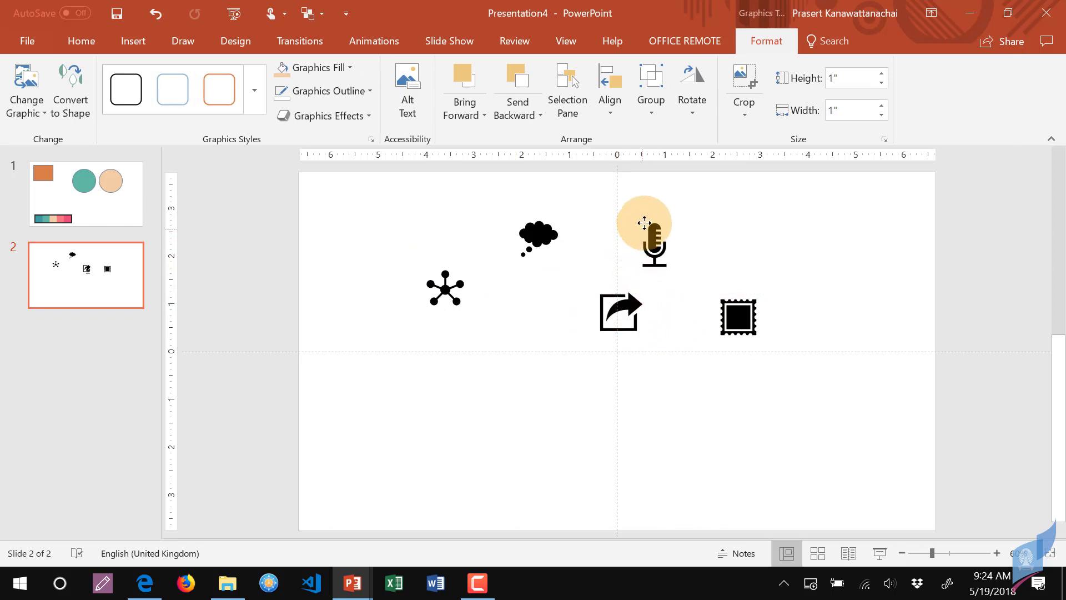
pyautogui.click(99, 201)
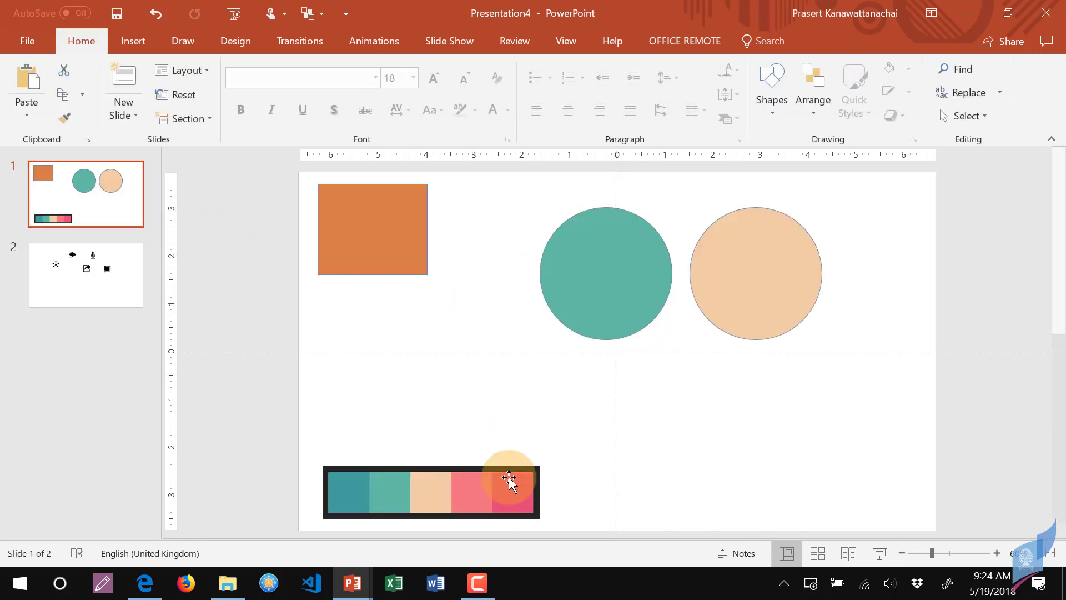
# Paste the palette strip onto slide 2, try a few positions, then delete it
pyautogui.click(415, 484)
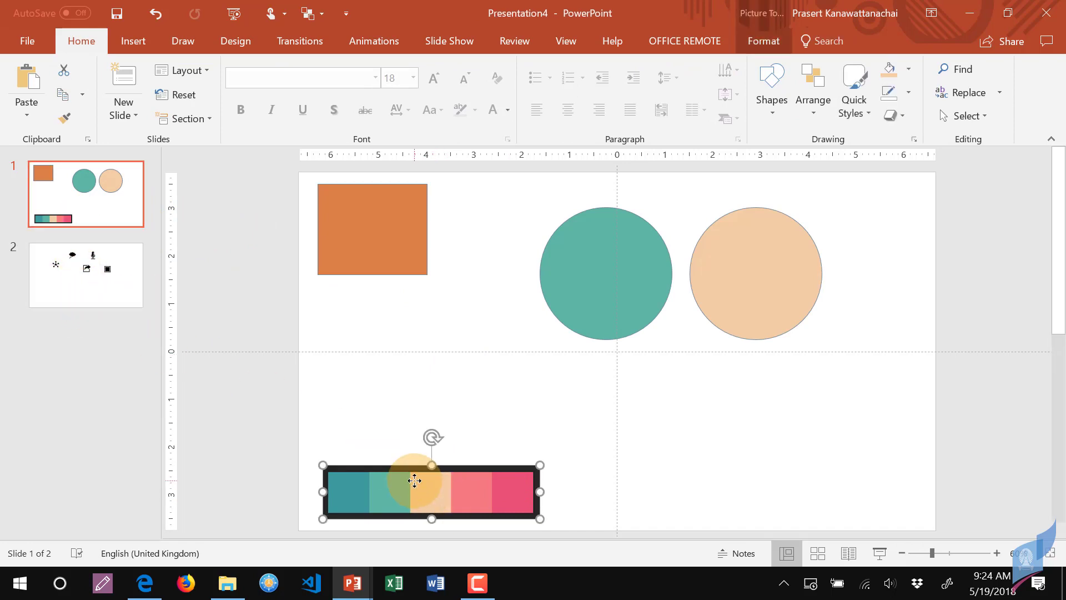
pyautogui.click(125, 285)
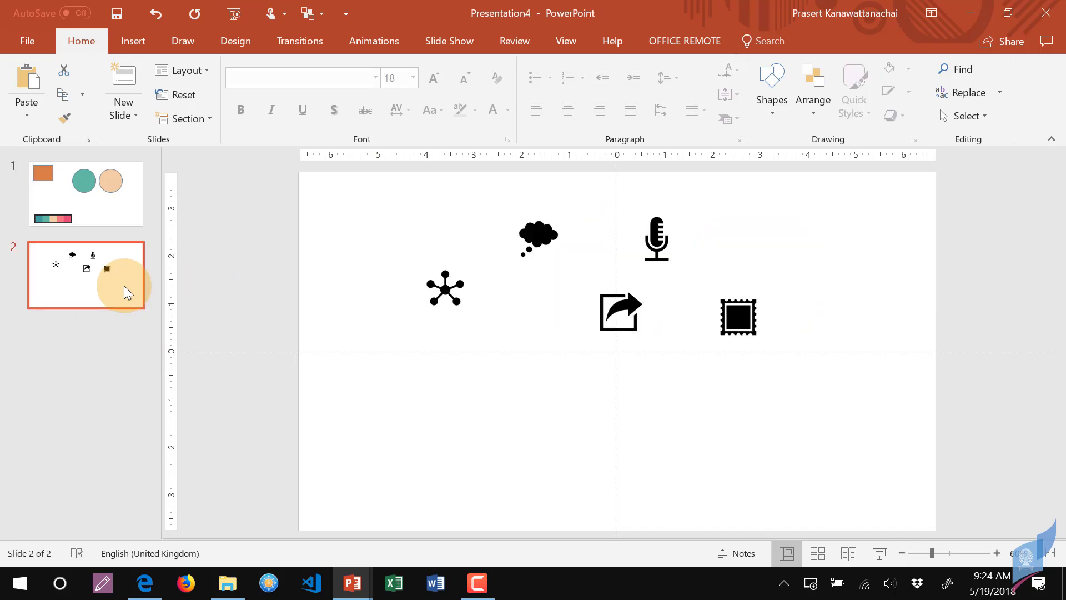
pyautogui.hotkey('ctrl', 'v')
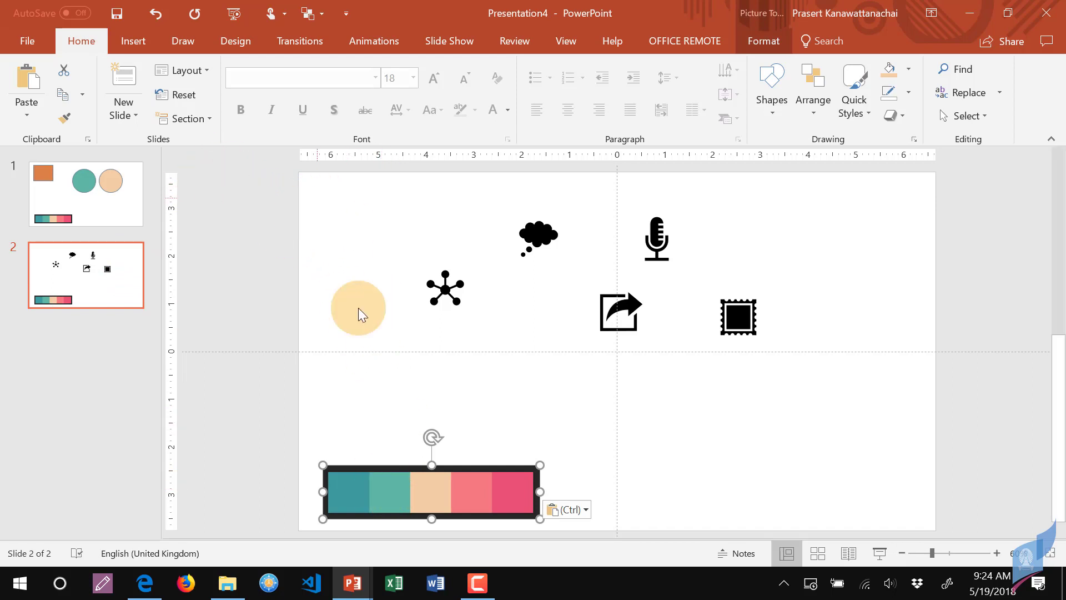
pyautogui.moveTo(464, 492)
pyautogui.mouseDown()
pyautogui.moveTo(321, 224)
pyautogui.moveTo(333, 228)
pyautogui.mouseUp()
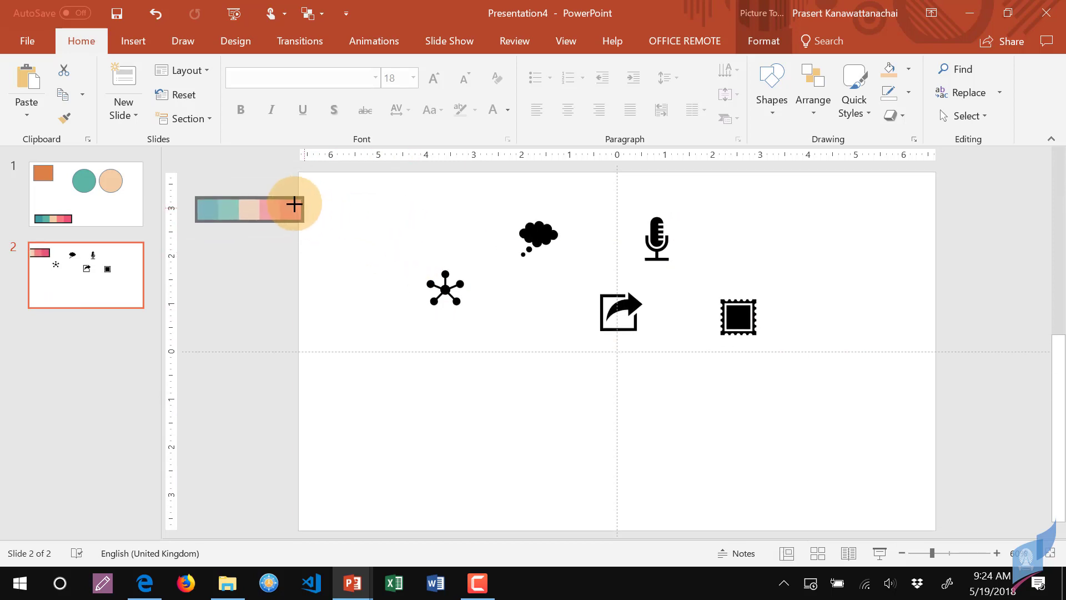
pyautogui.moveTo(231, 207); pyautogui.dragTo(229, 182)
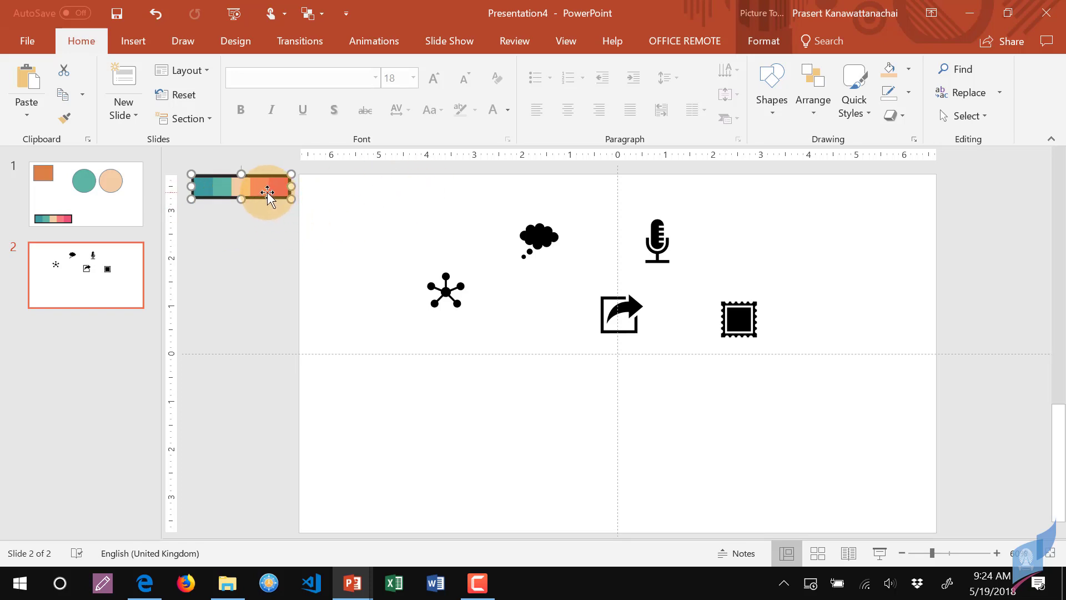
pyautogui.moveTo(267, 191); pyautogui.dragTo(401, 206)
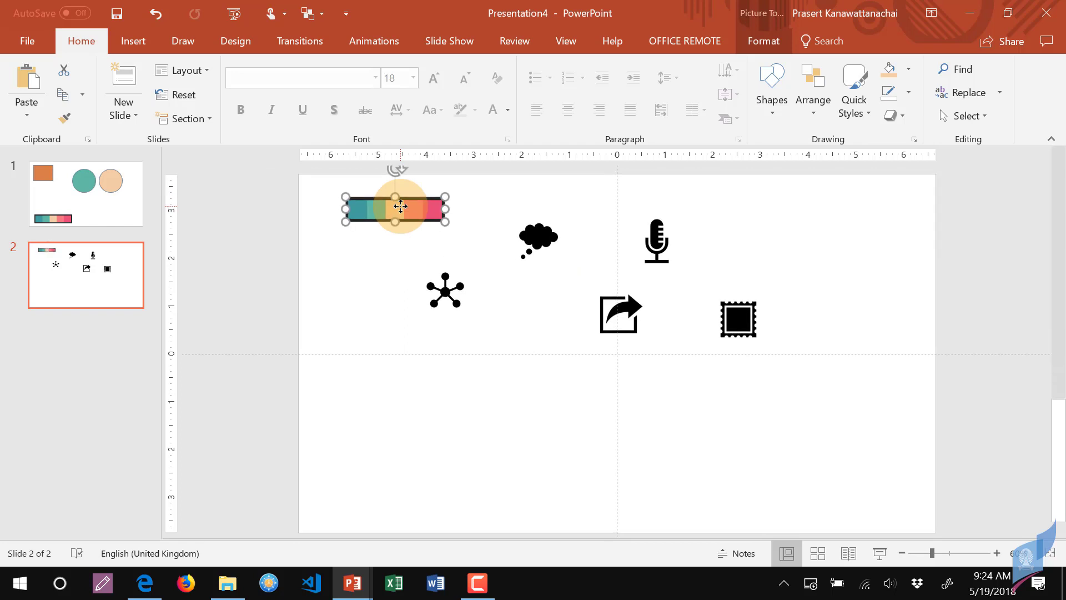
pyautogui.press('Delete')
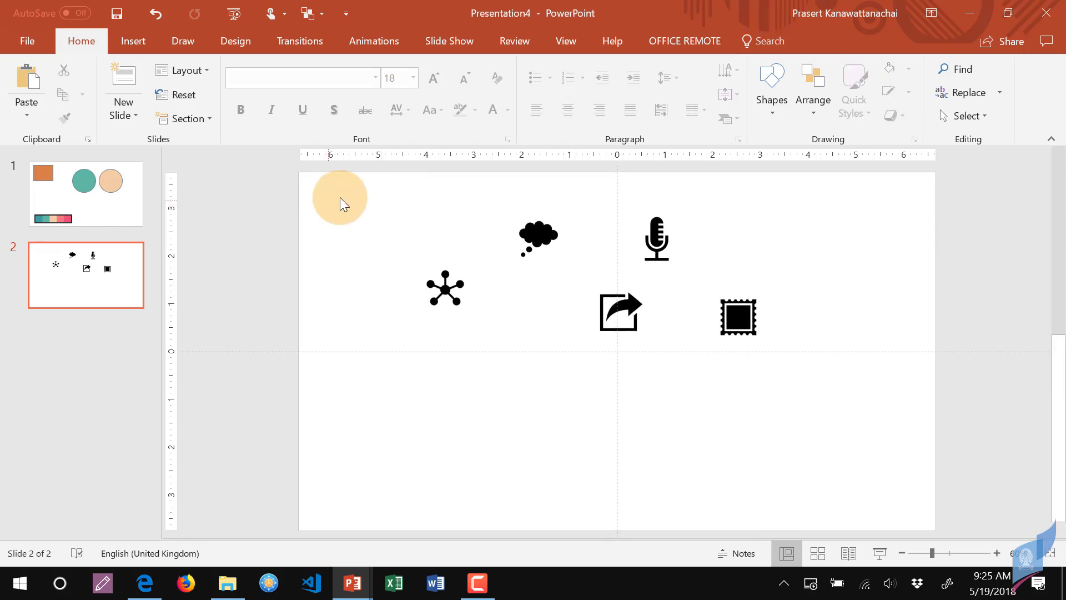
# Paste the palette strip onto the top slide master just off its left edge, then close Master View
pyautogui.click(559, 43)
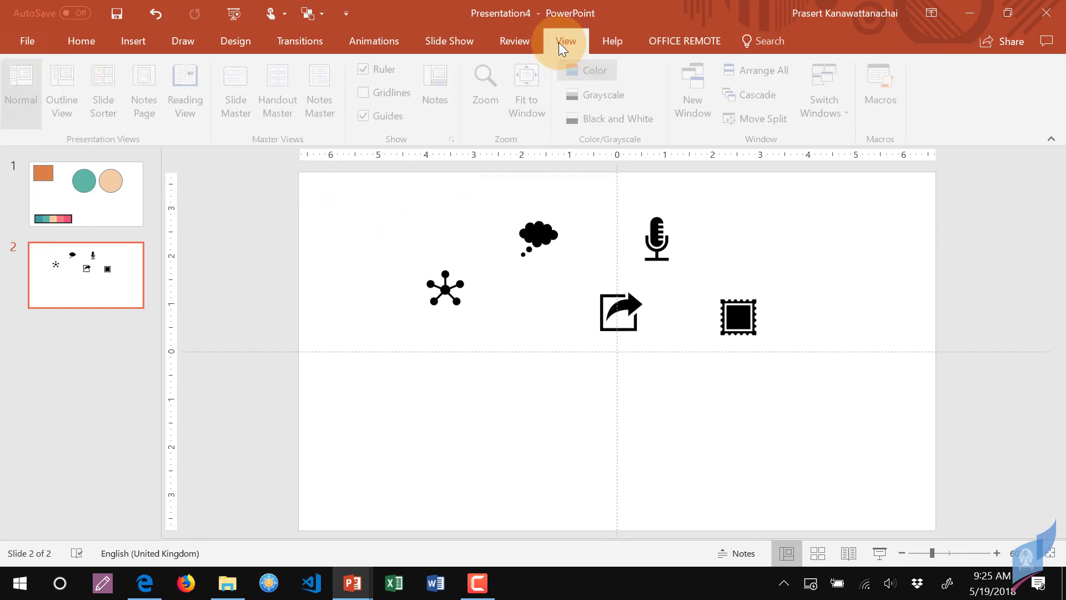
pyautogui.click(235, 85)
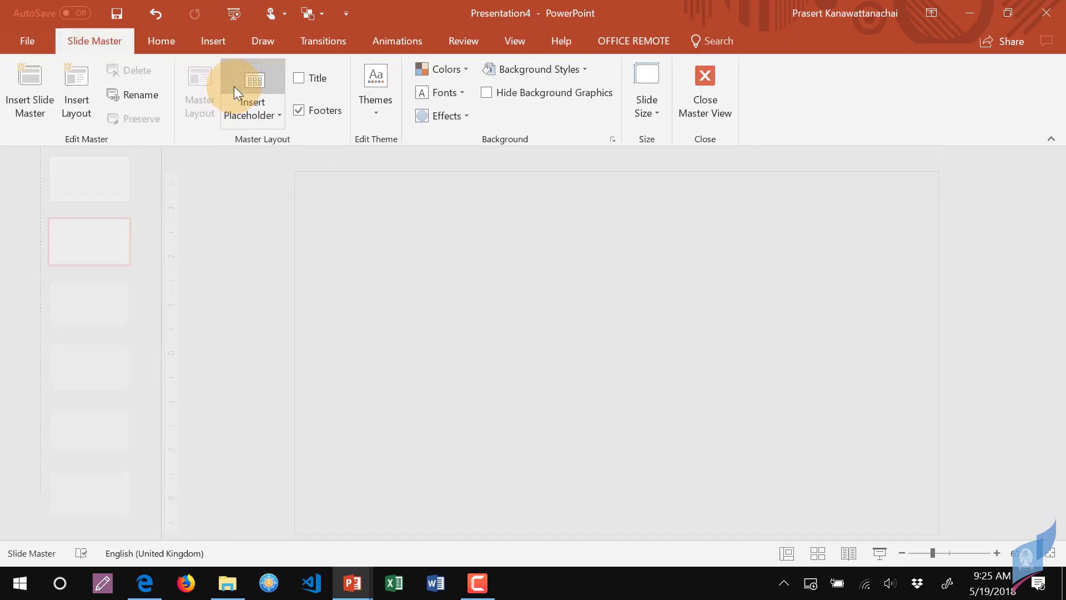
pyautogui.scroll(5, 90, 209)
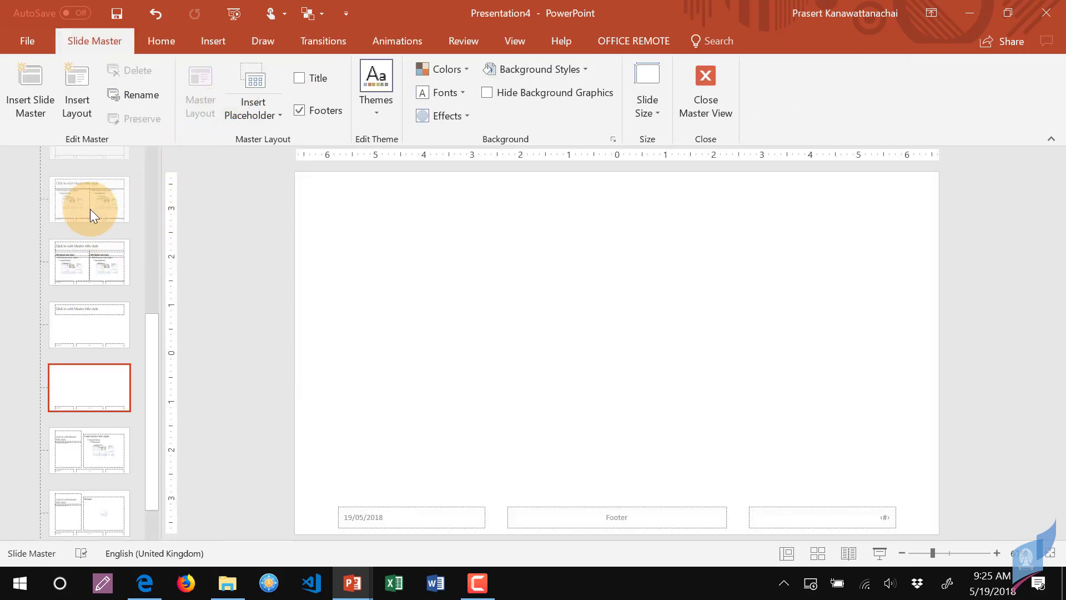
pyautogui.click(88, 201)
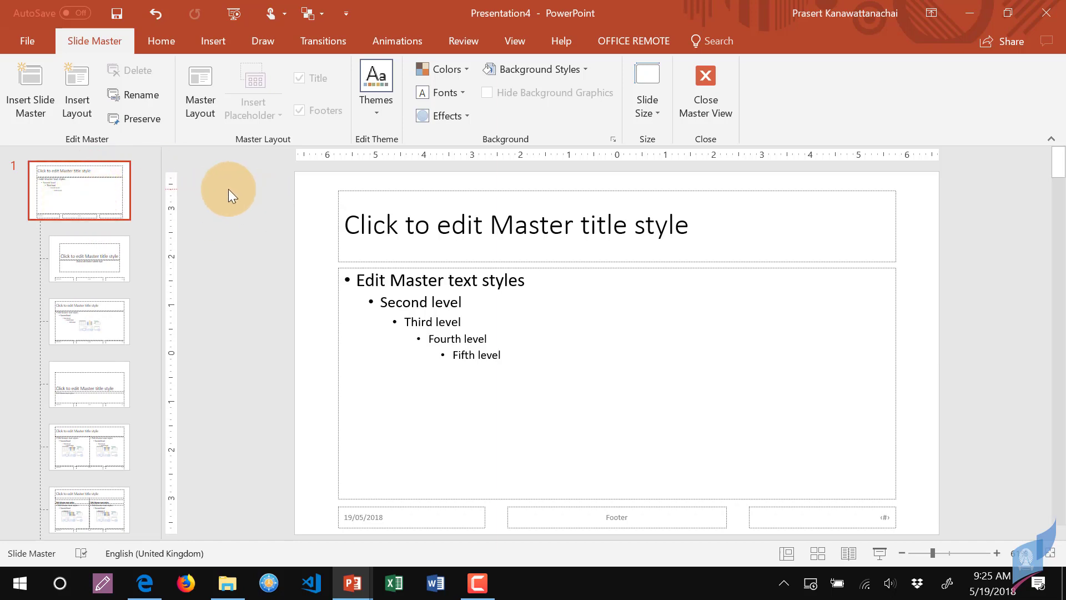
pyautogui.hotkey('ctrl', 'v')
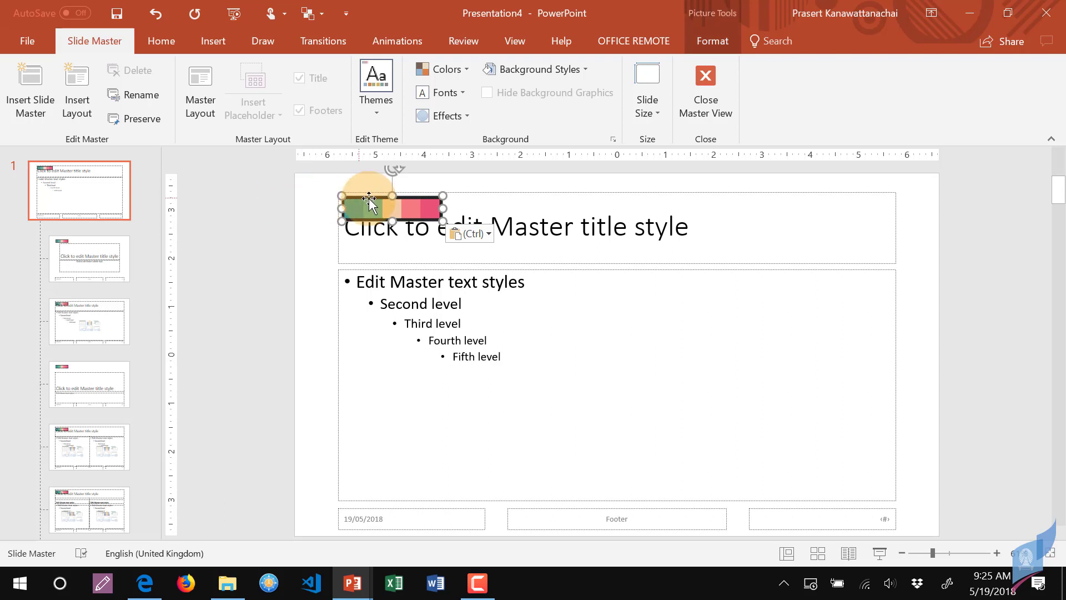
pyautogui.moveTo(370, 200); pyautogui.dragTo(213, 182)
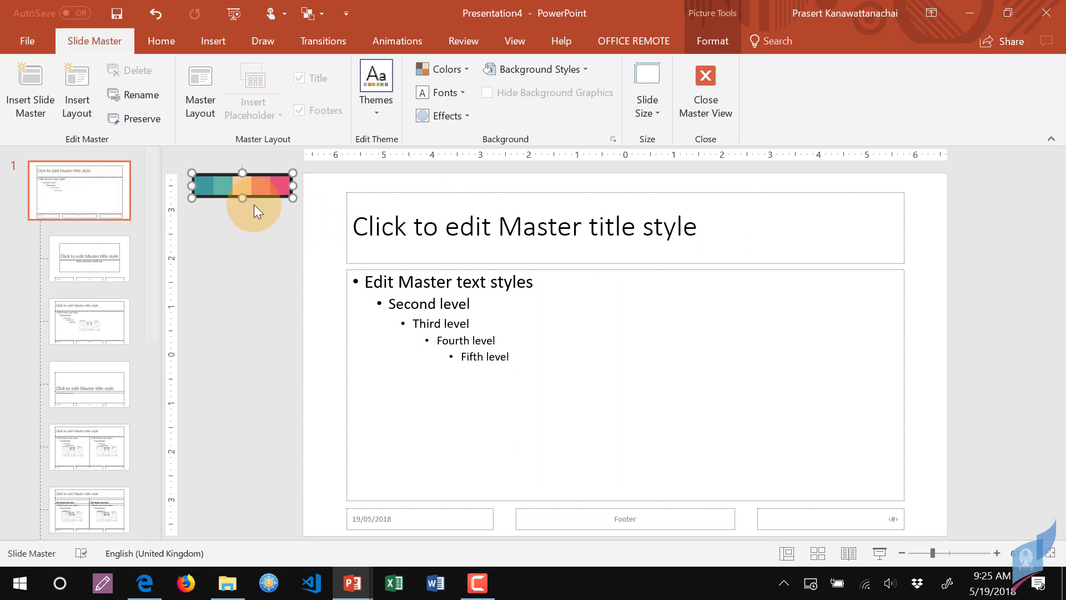
pyautogui.click(698, 81)
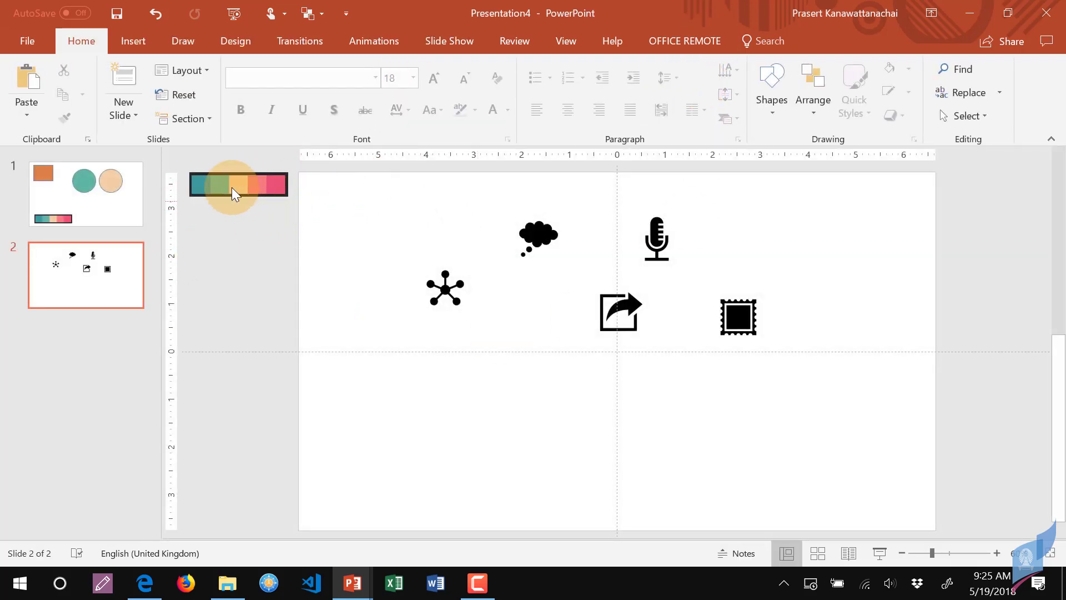
# Add Blank, Title and Content, and Comparison slides after slide 2, then return to slide 2
pyautogui.click(124, 197)
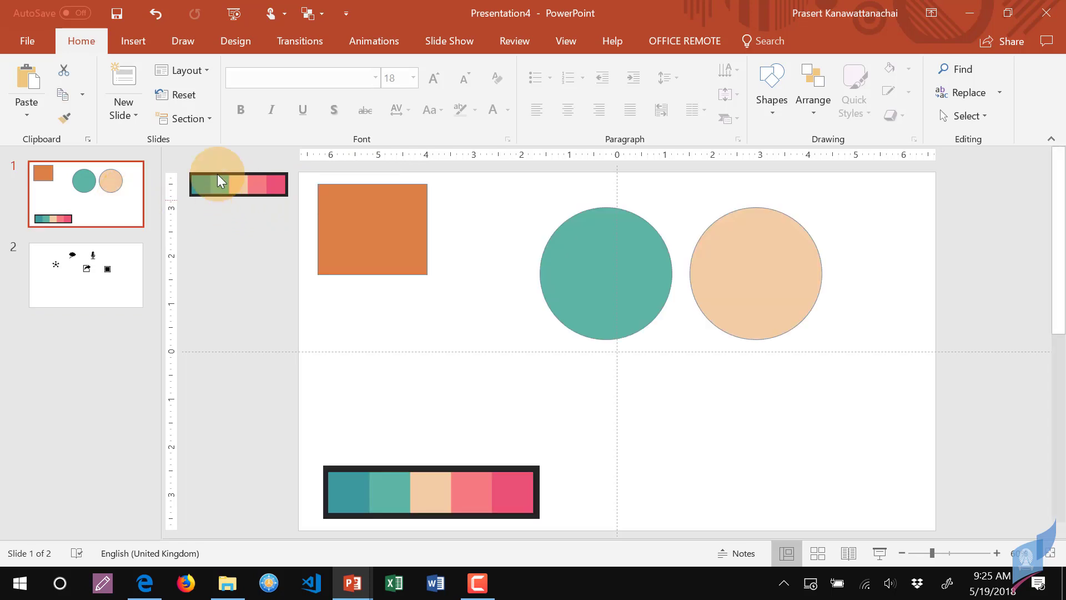
pyautogui.click(101, 325)
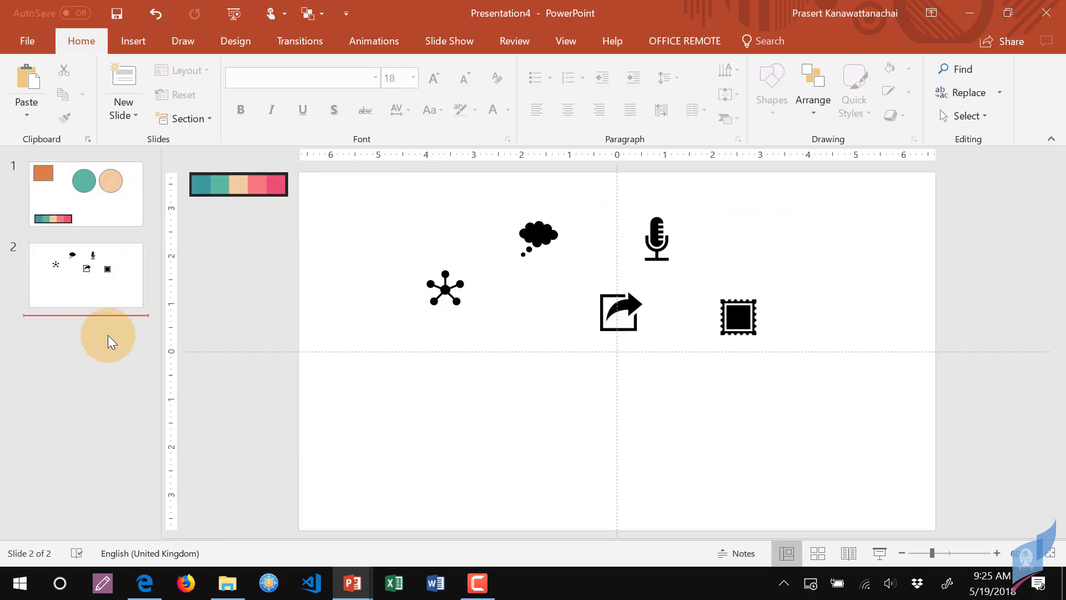
pyautogui.click(127, 116)
pyautogui.click(158, 346)
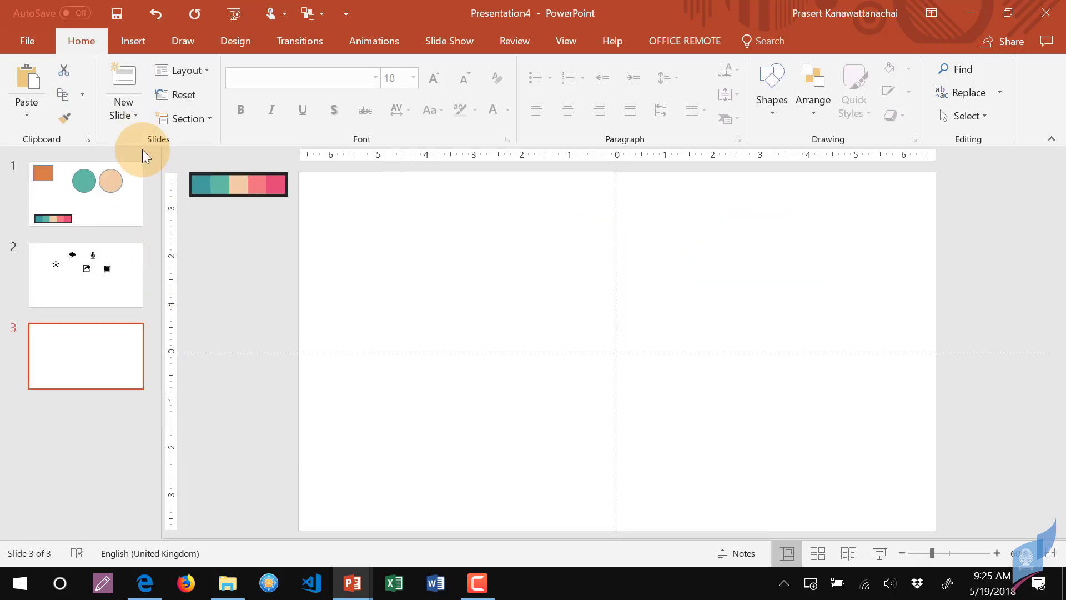
pyautogui.click(129, 115)
pyautogui.click(237, 185)
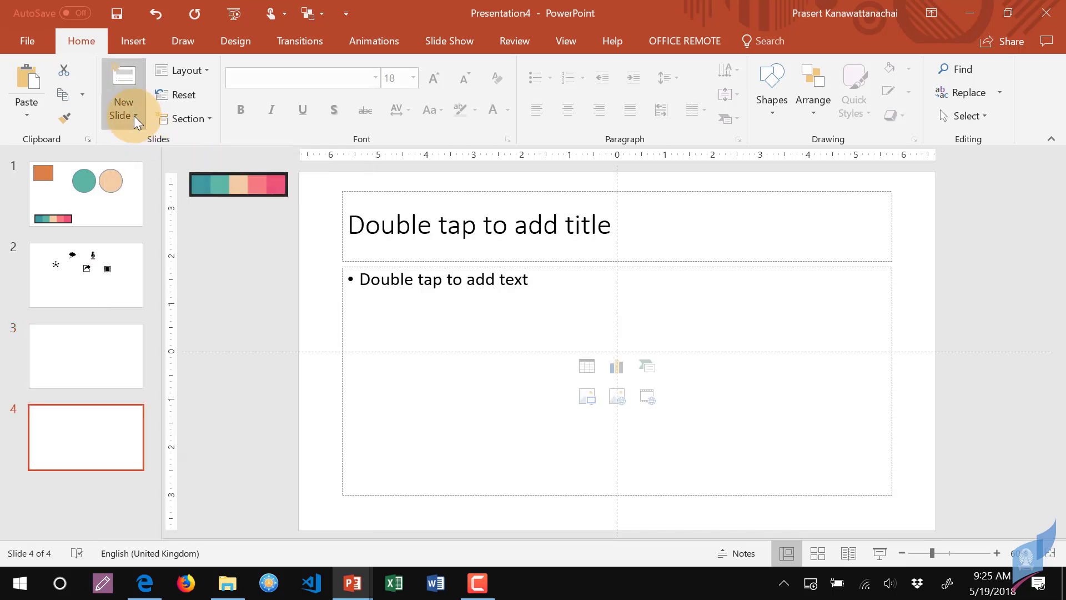
pyautogui.click(135, 116)
pyautogui.click(339, 269)
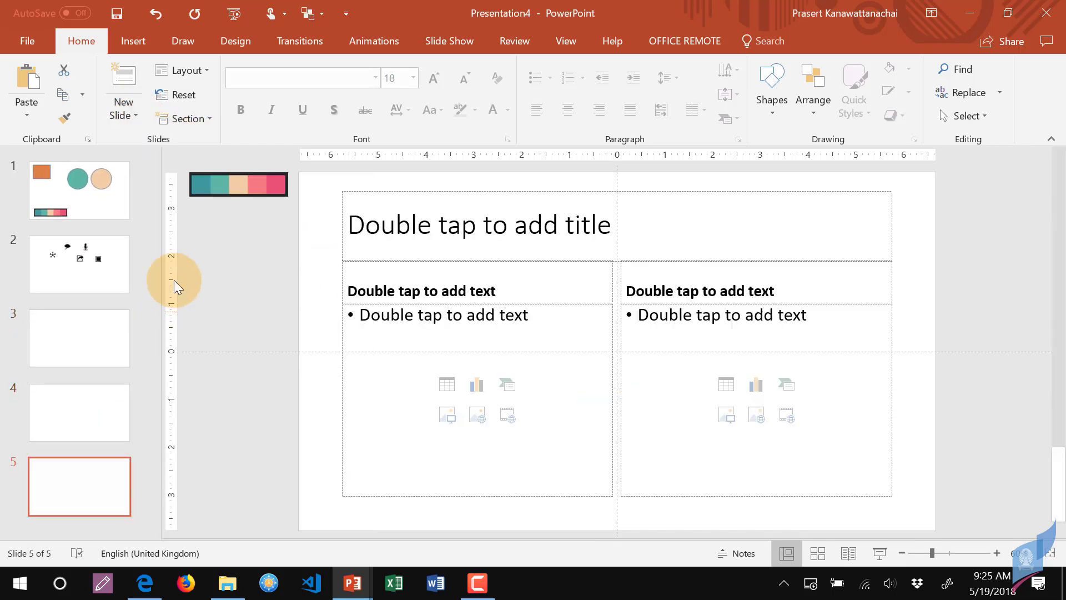
pyautogui.click(89, 351)
pyautogui.click(296, 277)
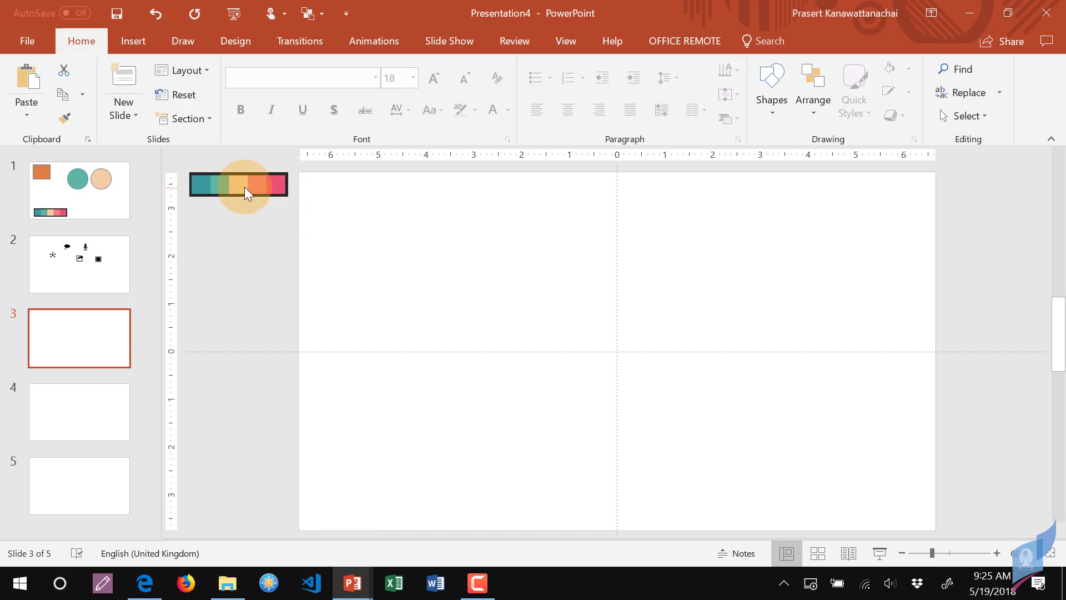
pyautogui.click(112, 280)
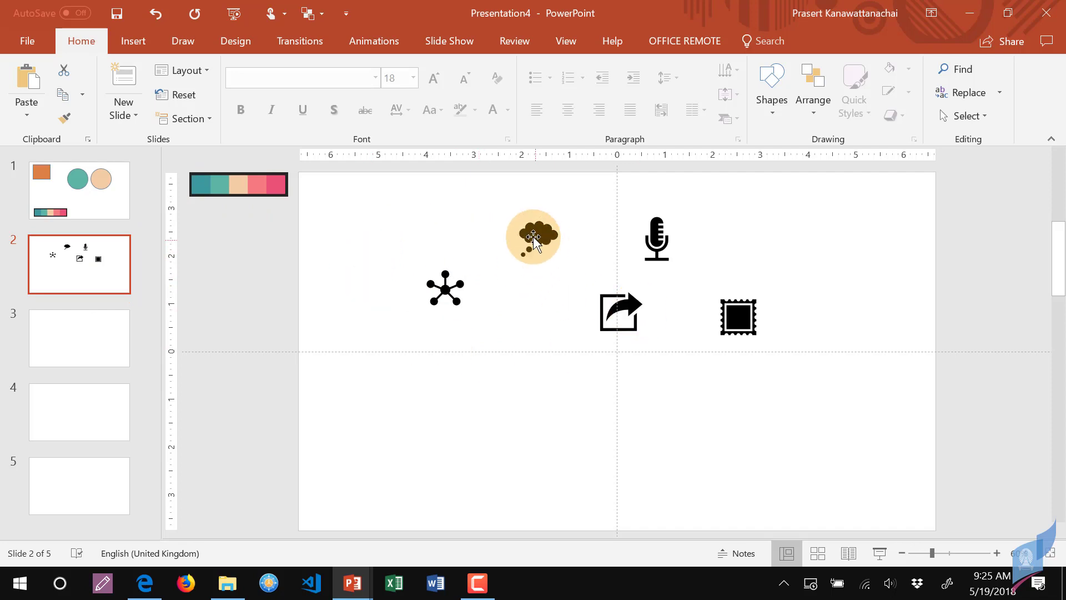
# Draw an oval over the network icon and Ctrl-drag copies onto the share and stamp icons
pyautogui.click(775, 106)
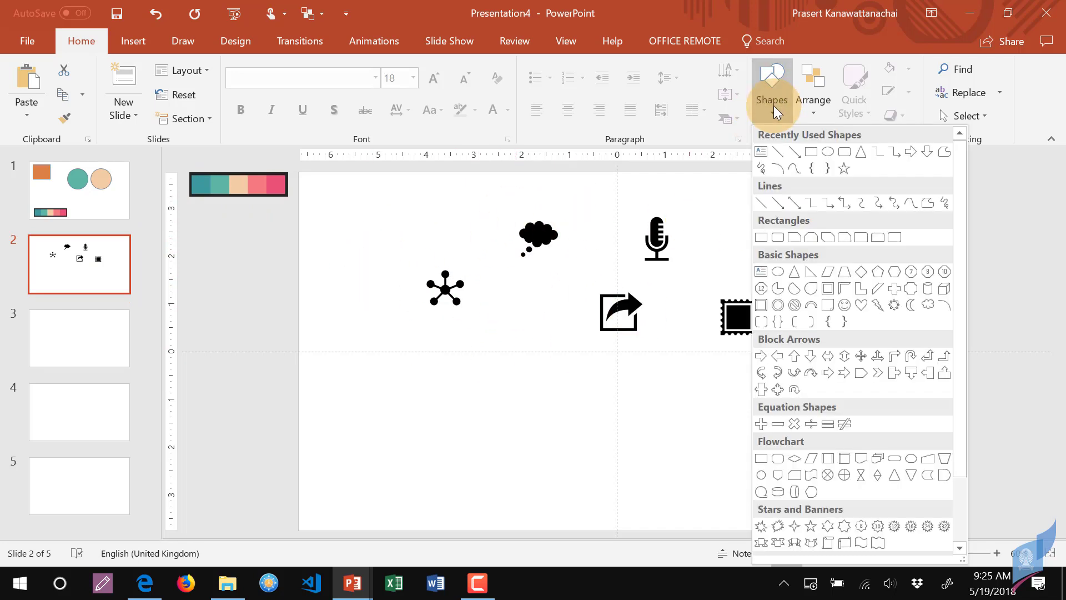
pyautogui.click(825, 152)
pyautogui.moveTo(411, 253)
pyautogui.mouseDown()
pyautogui.moveTo(458, 322)
pyautogui.moveTo(480, 322)
pyautogui.mouseUp()
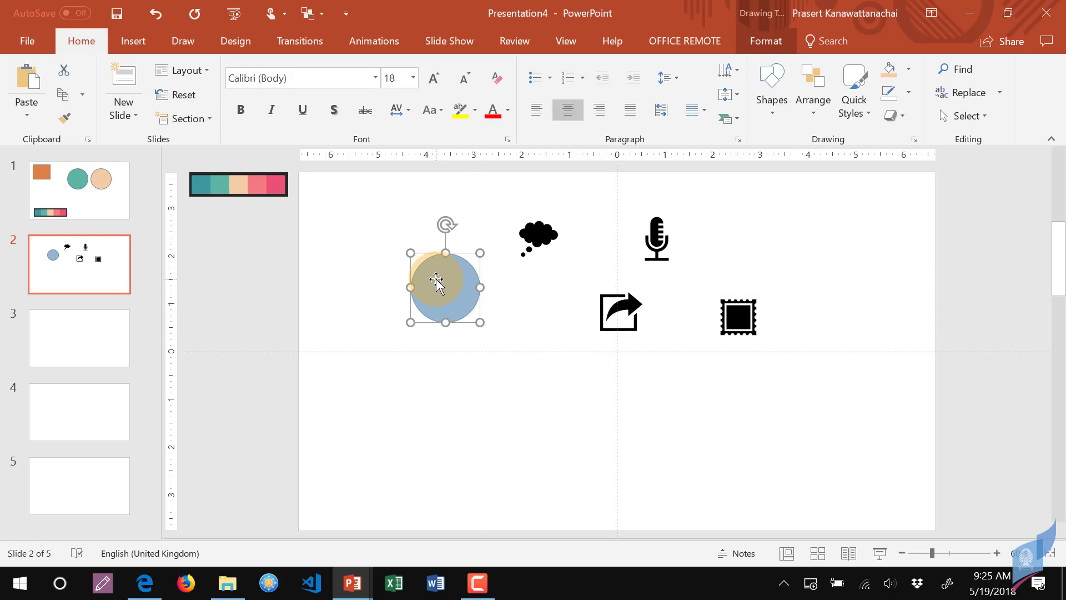
pyautogui.moveTo(449, 289); pyautogui.dragTo(623, 316)
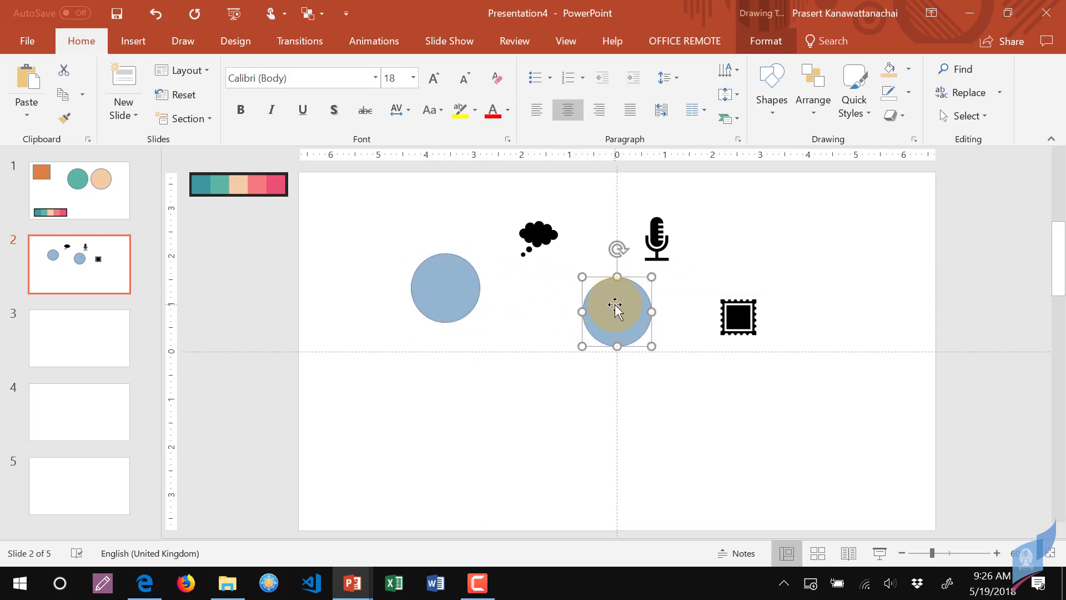
pyautogui.moveTo(618, 309)
pyautogui.mouseDown()
pyautogui.moveTo(738, 307)
pyautogui.moveTo(644, 240)
pyautogui.moveTo(537, 239)
pyautogui.mouseUp()
pyautogui.click(494, 357)
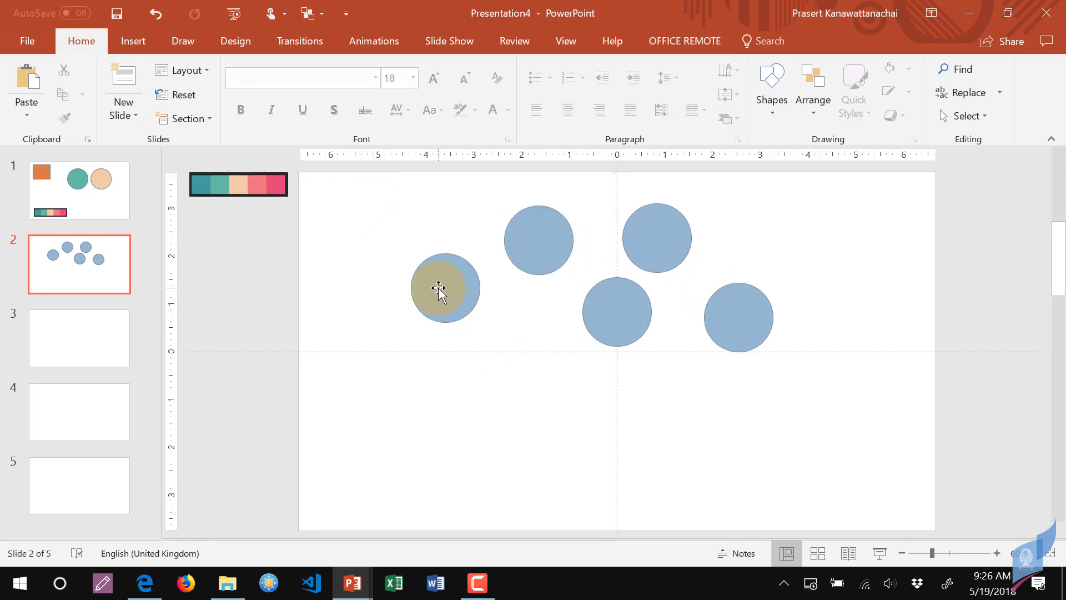
# Select the circles and send them to back behind the icons
pyautogui.click(438, 288)
pyautogui.keyDown('shift'); pyautogui.click(538, 250); pyautogui.keyUp('shift')
pyautogui.keyDown('shift'); pyautogui.click(615, 332); pyautogui.keyUp('shift')
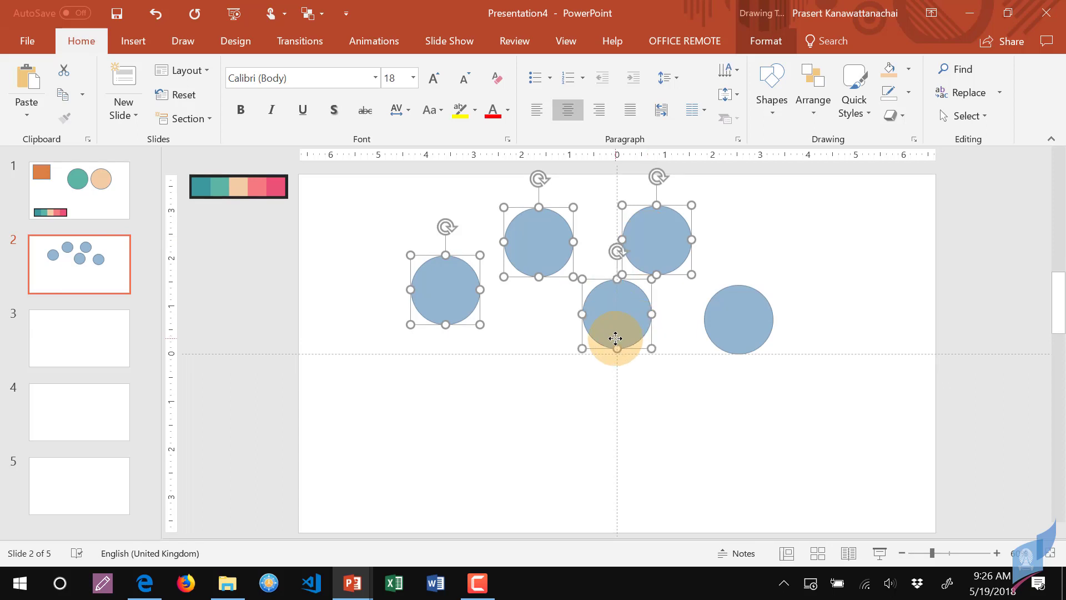
pyautogui.keyDown('shift'); pyautogui.click(721, 326); pyautogui.keyUp('shift')
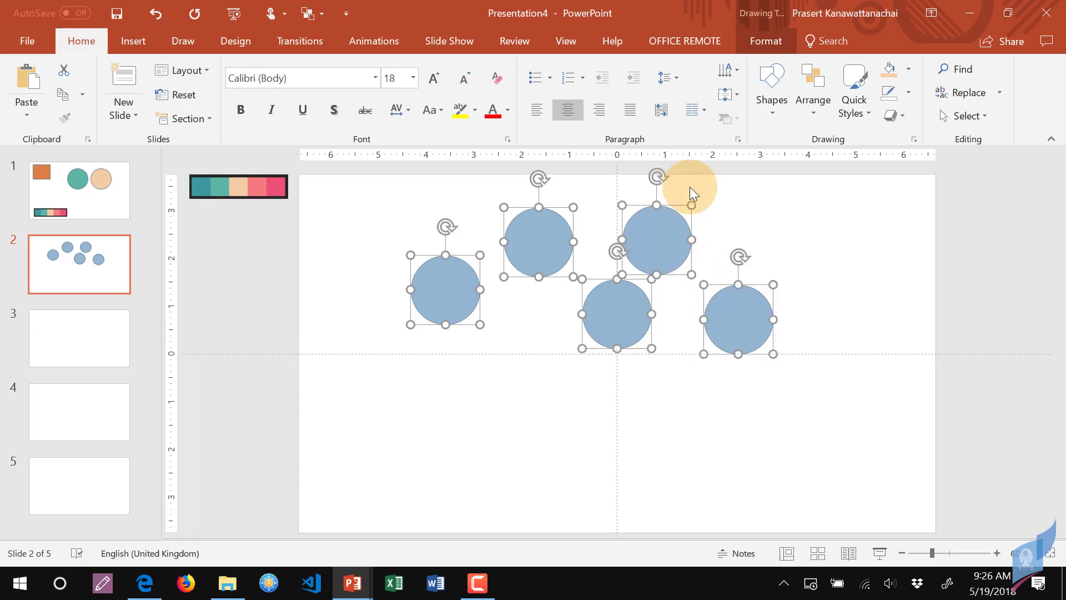
pyautogui.rightClick(656, 222)
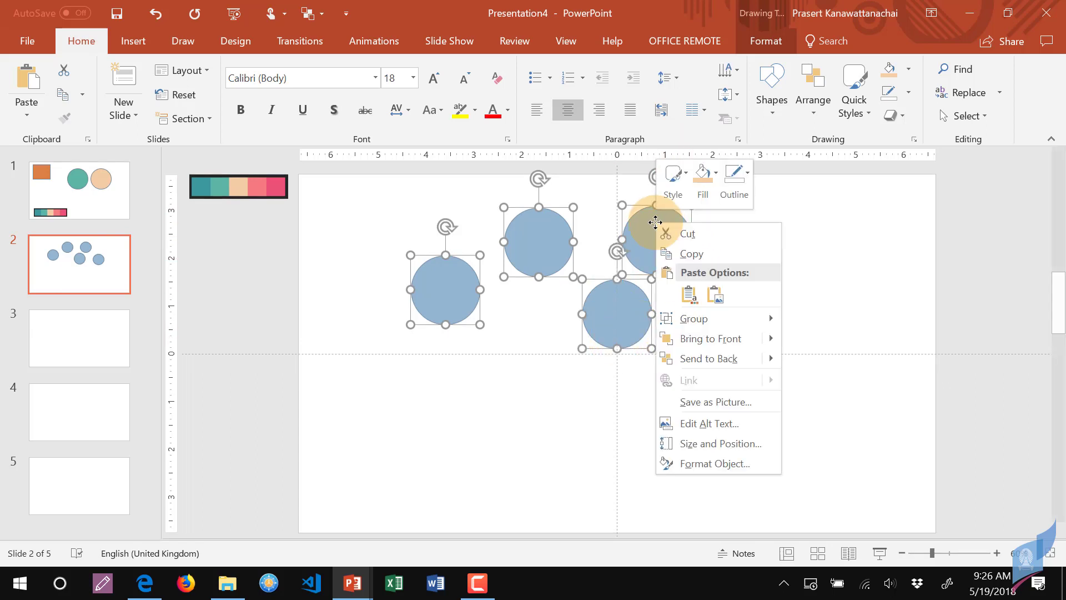
pyautogui.click(694, 353)
pyautogui.click(802, 271)
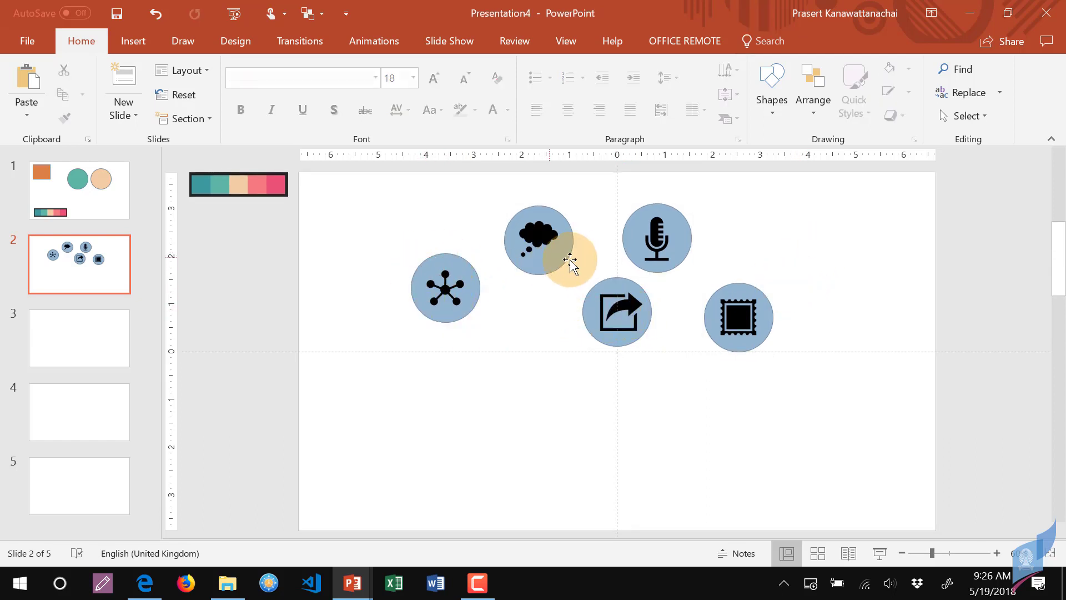
# Eyedropper-fill the network circle teal and the thought-cloud circle mint from the palette strip
pyautogui.click(451, 274)
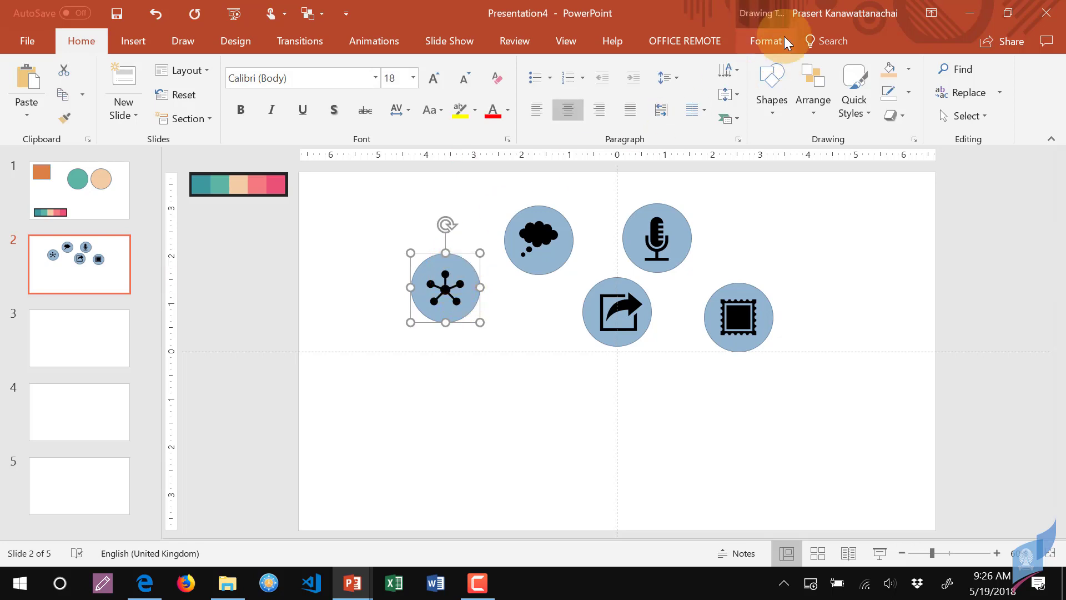
pyautogui.click(767, 41)
pyautogui.click(464, 68)
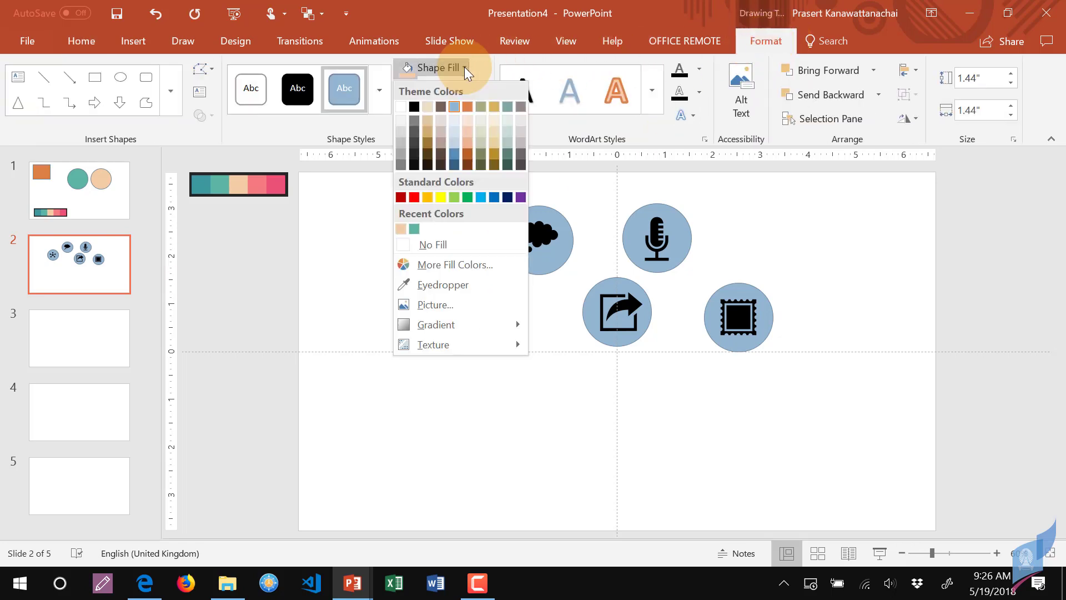
pyautogui.click(442, 285)
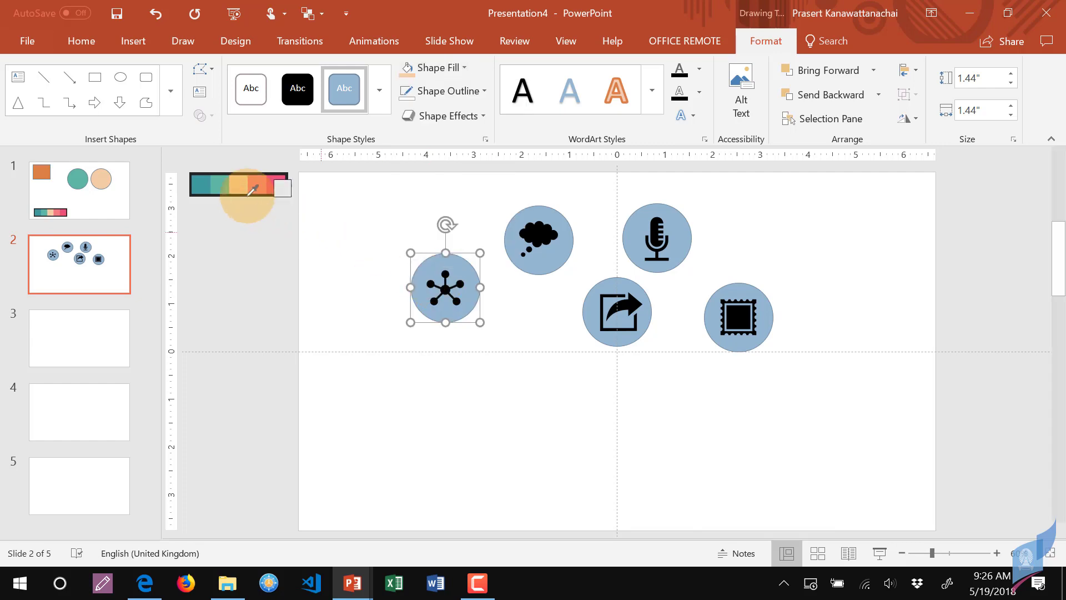
pyautogui.click(205, 185)
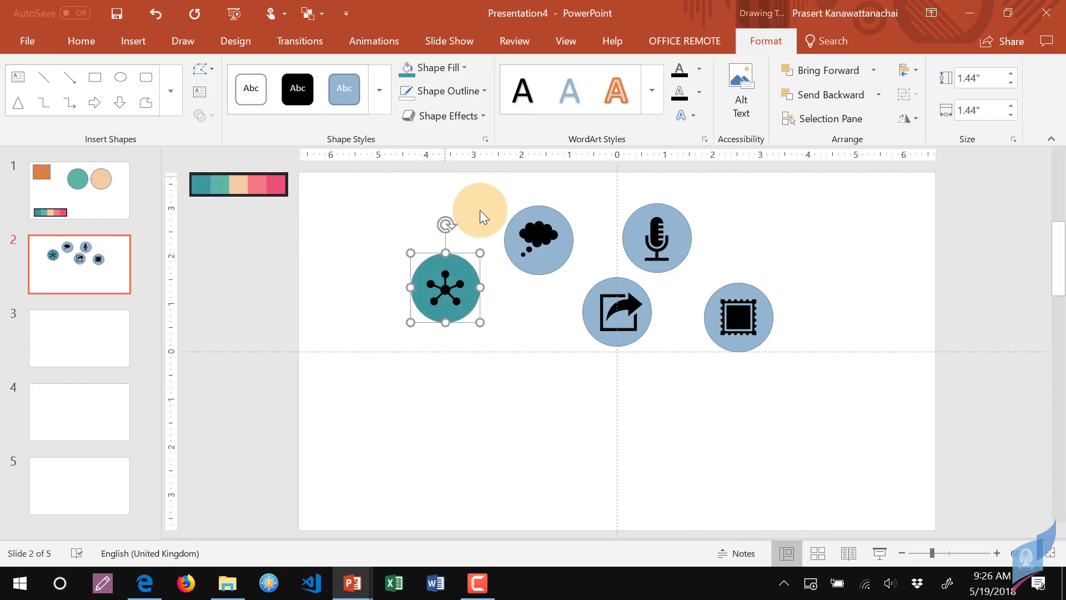
pyautogui.click(544, 211)
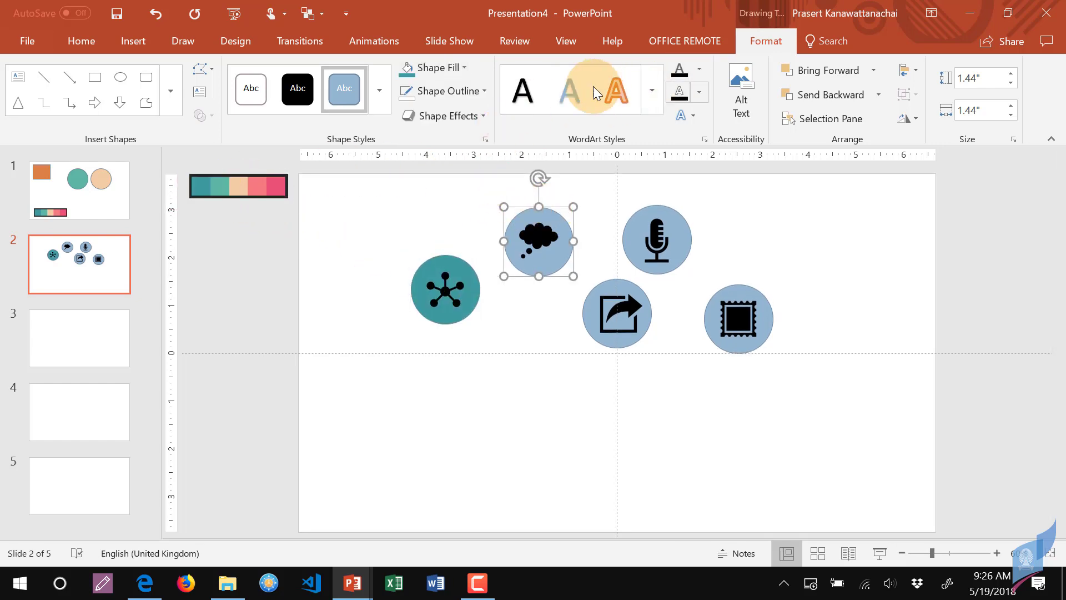
pyautogui.click(461, 68)
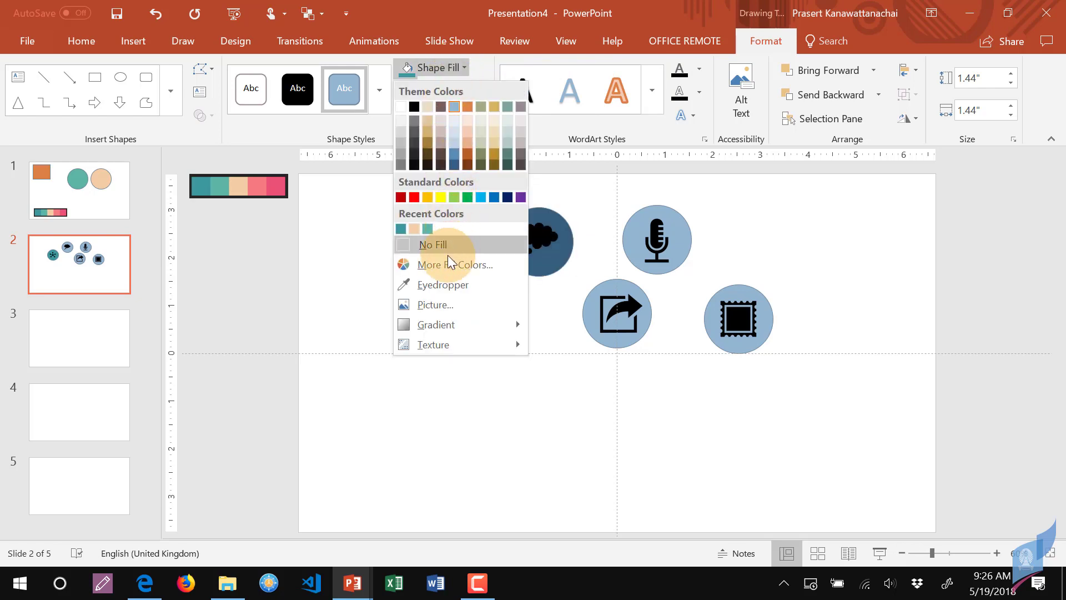
pyautogui.click(439, 283)
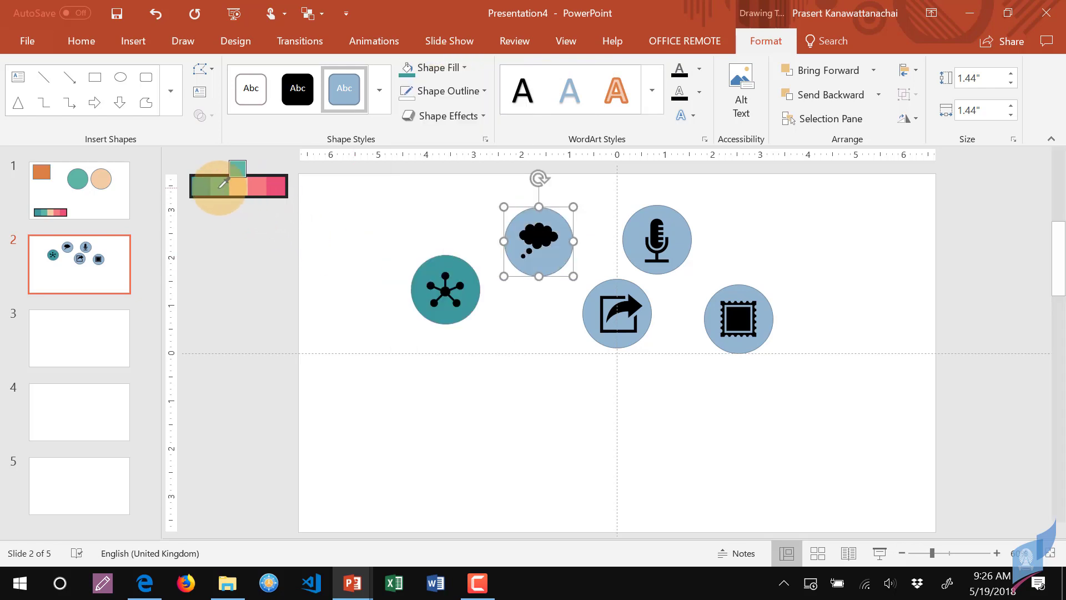
pyautogui.click(221, 185)
# Fill the microphone circle peach and the share circle coral from the palette strip
pyautogui.click(656, 216)
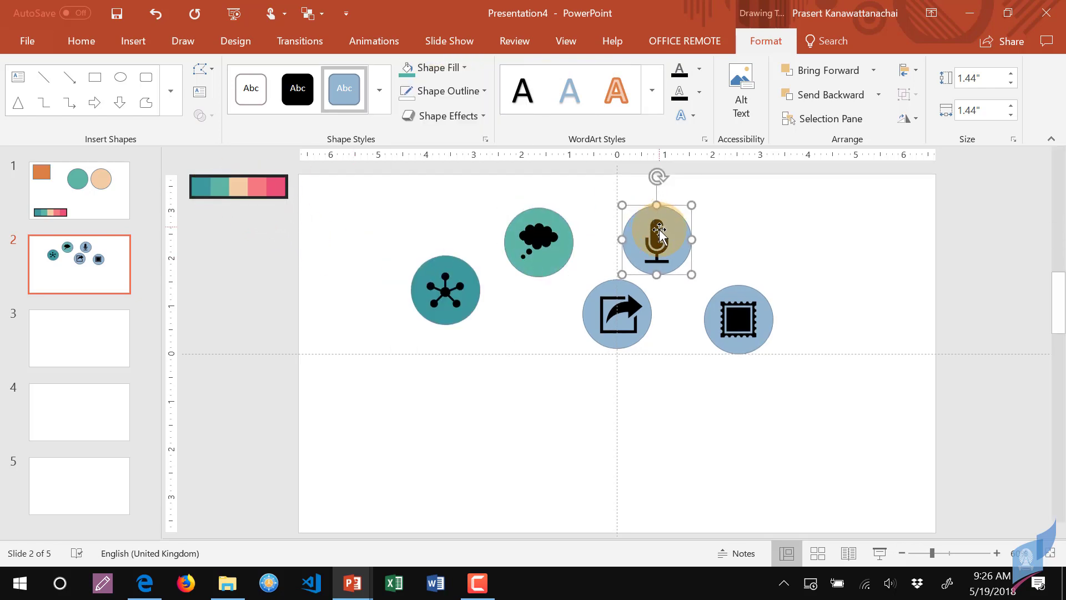
pyautogui.click(468, 68)
pyautogui.click(439, 285)
pyautogui.click(239, 186)
pyautogui.click(617, 311)
pyautogui.click(463, 68)
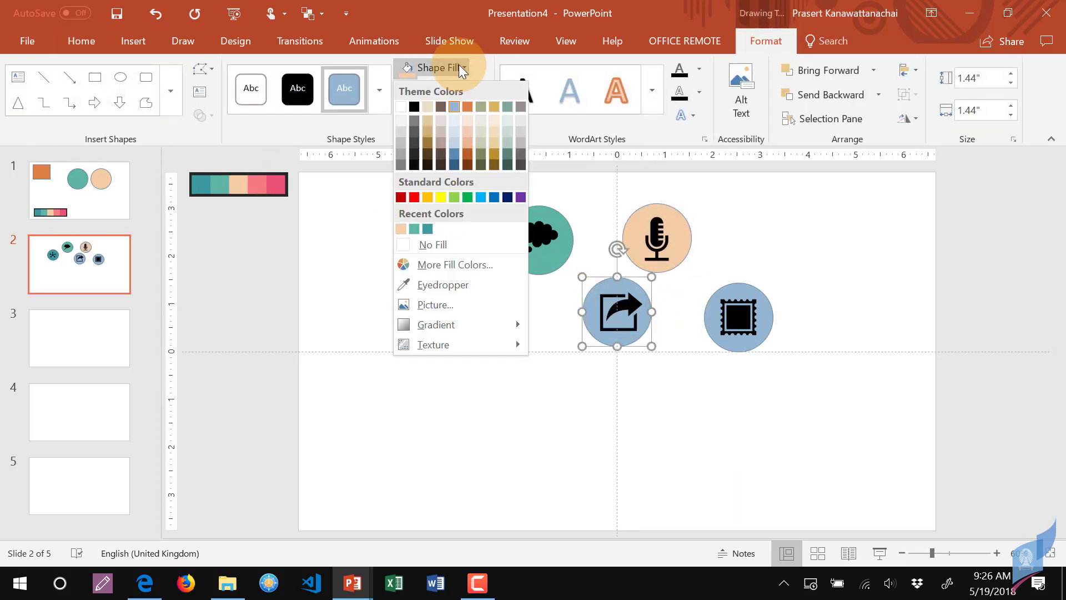
pyautogui.click(439, 284)
pyautogui.click(257, 185)
# Fill the stamp circle pink from the palette strip and deselect it
pyautogui.click(738, 317)
pyautogui.click(463, 68)
pyautogui.click(438, 284)
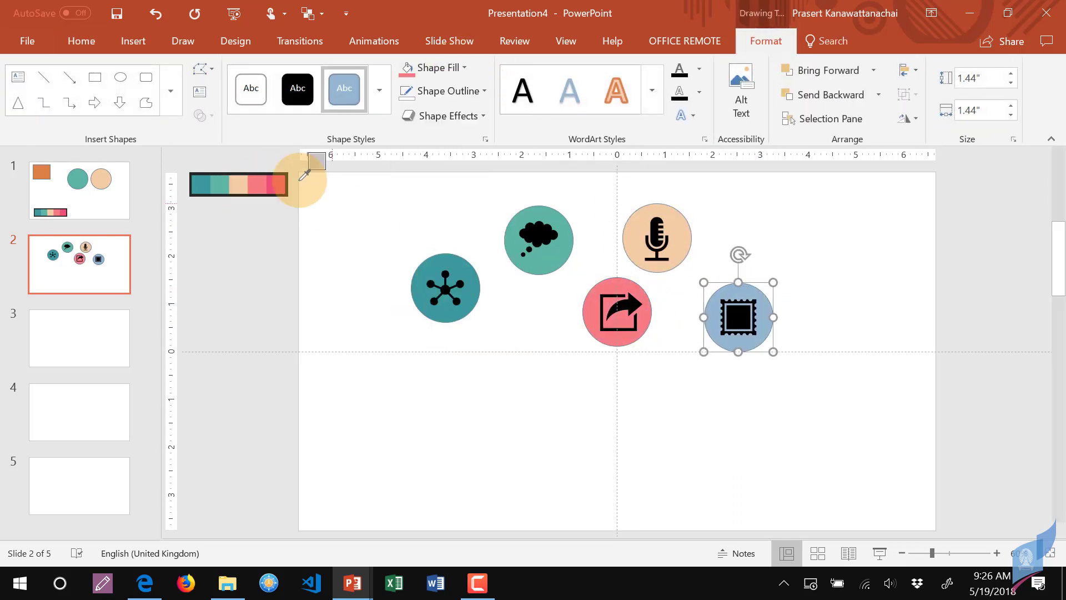
pyautogui.click(277, 184)
pyautogui.click(841, 248)
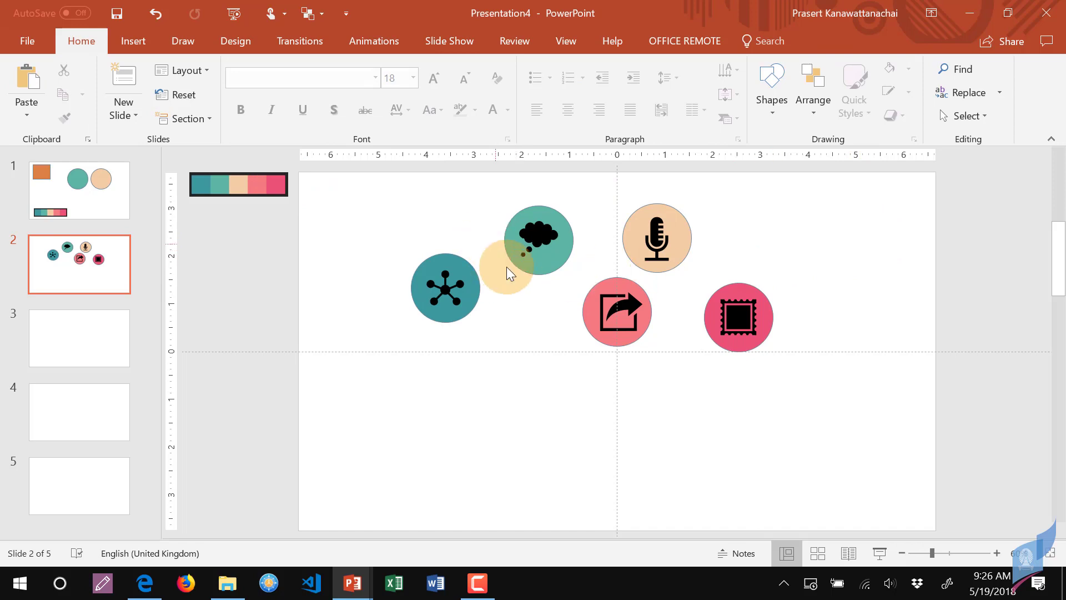
pyautogui.moveTo(510, 272)
pyautogui.mouseDown()
pyautogui.moveTo(465, 233)
pyautogui.moveTo(445, 287)
pyautogui.mouseUp()
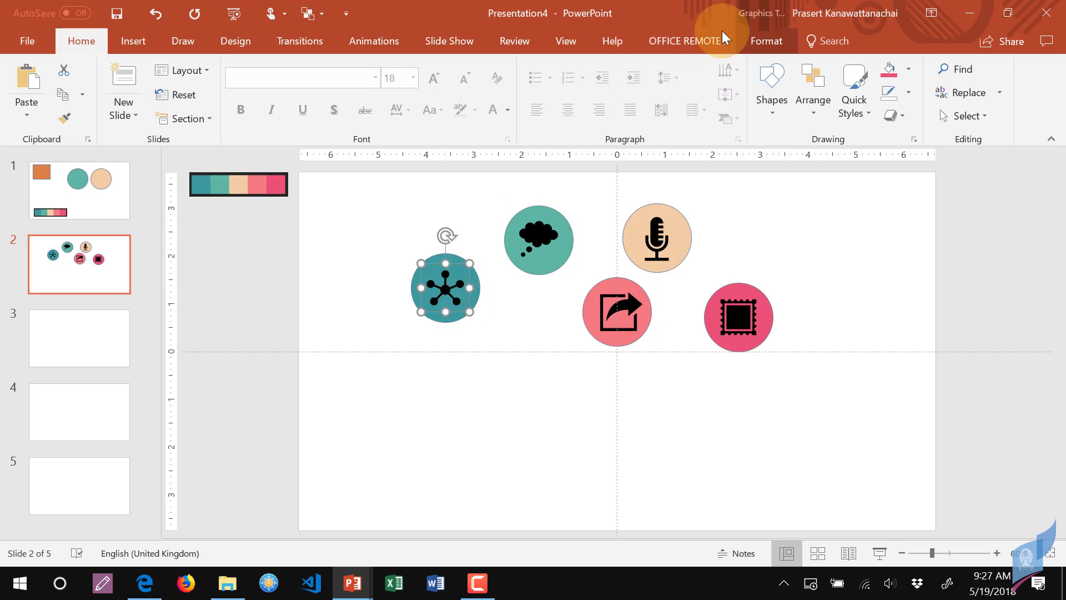
# Set the network icon's Graphics Fill to white
pyautogui.click(757, 40)
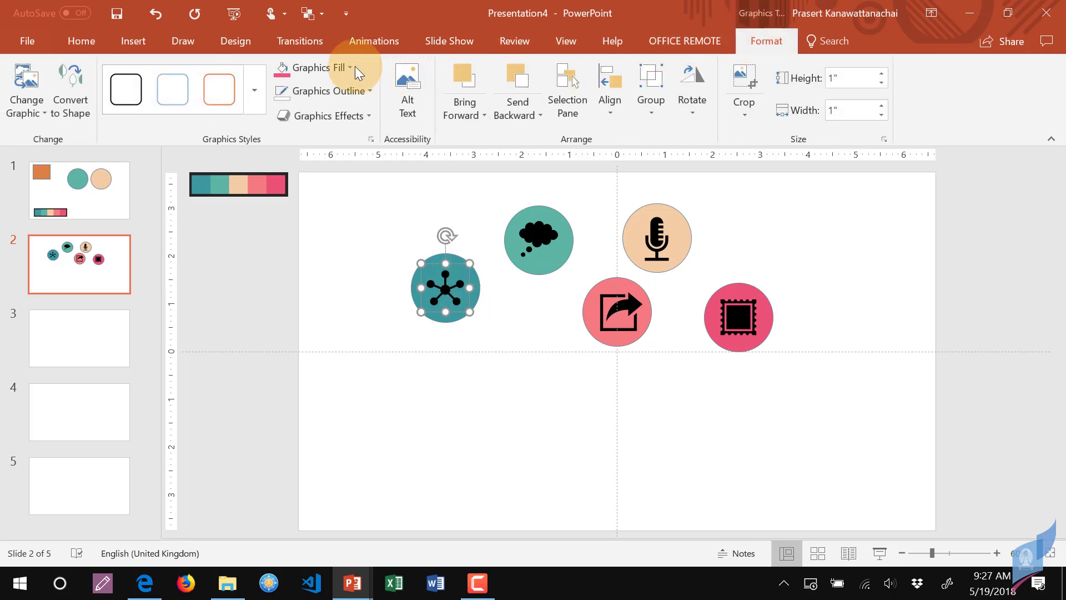
pyautogui.click(350, 68)
pyautogui.click(274, 107)
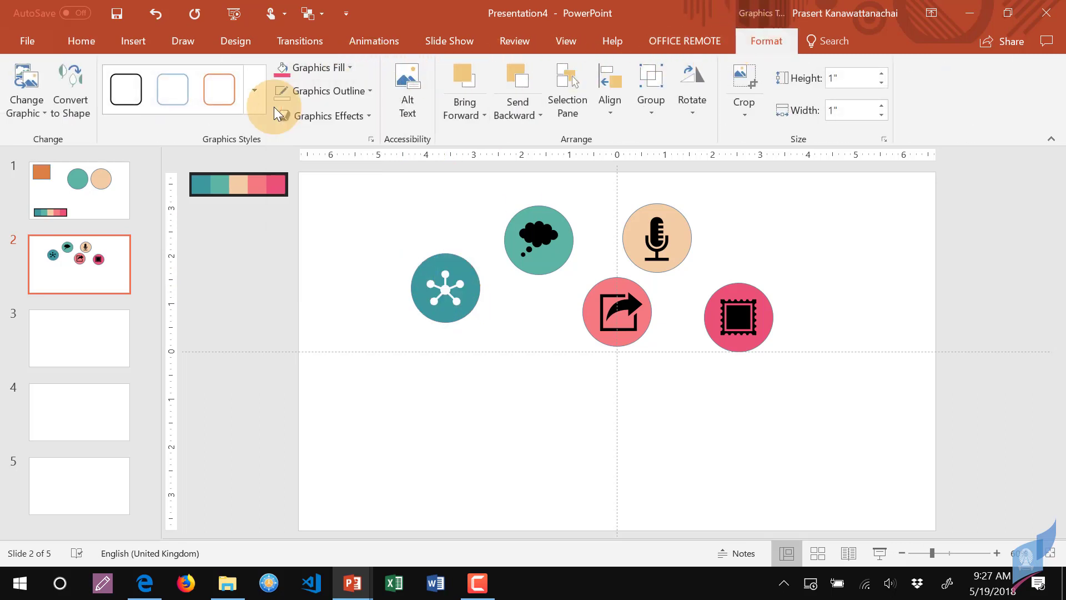
pyautogui.click(481, 326)
# Turn the thought-bubble, share, microphone and stamp icons white together
pyautogui.click(535, 239)
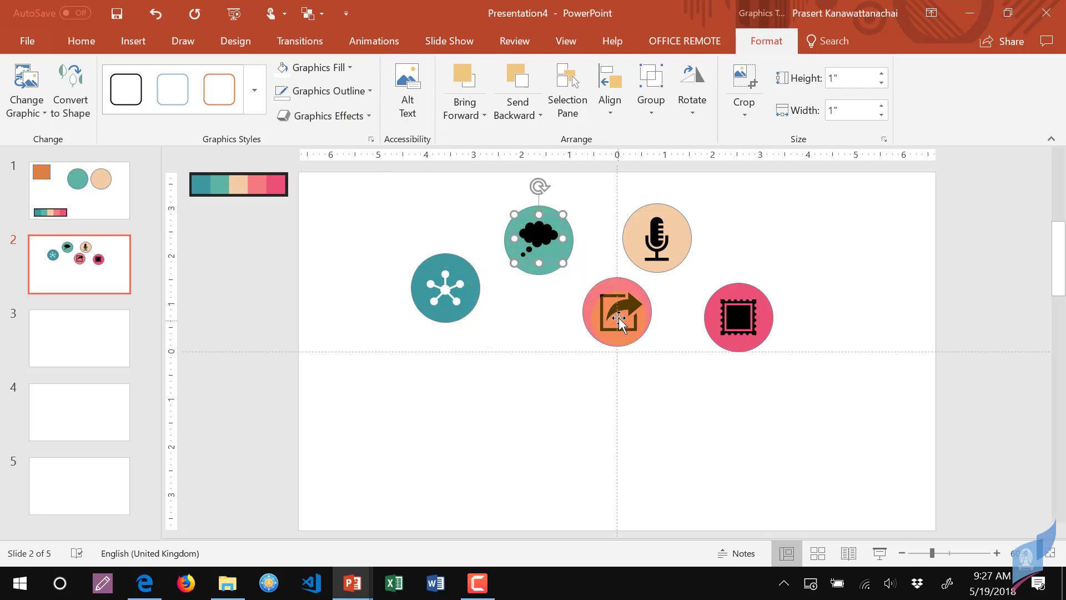
pyautogui.keyDown('shift'); pyautogui.click(619, 322); pyautogui.keyUp('shift')
pyautogui.keyDown('shift'); pyautogui.click(657, 248); pyautogui.keyUp('shift')
pyautogui.keyDown('shift'); pyautogui.click(741, 340); pyautogui.keyUp('shift')
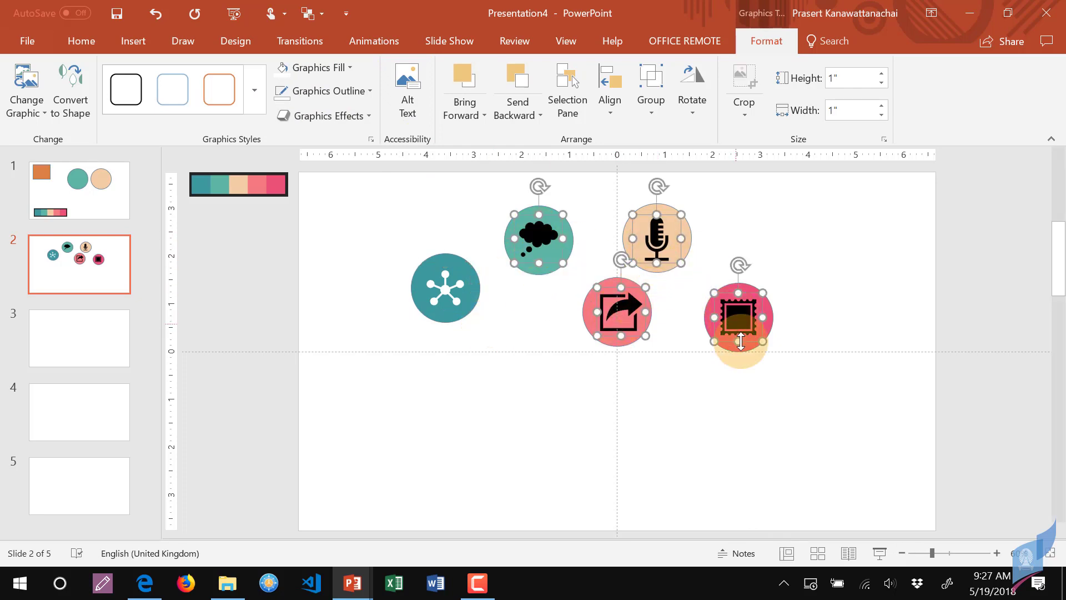
pyautogui.click(283, 72)
pyautogui.click(815, 215)
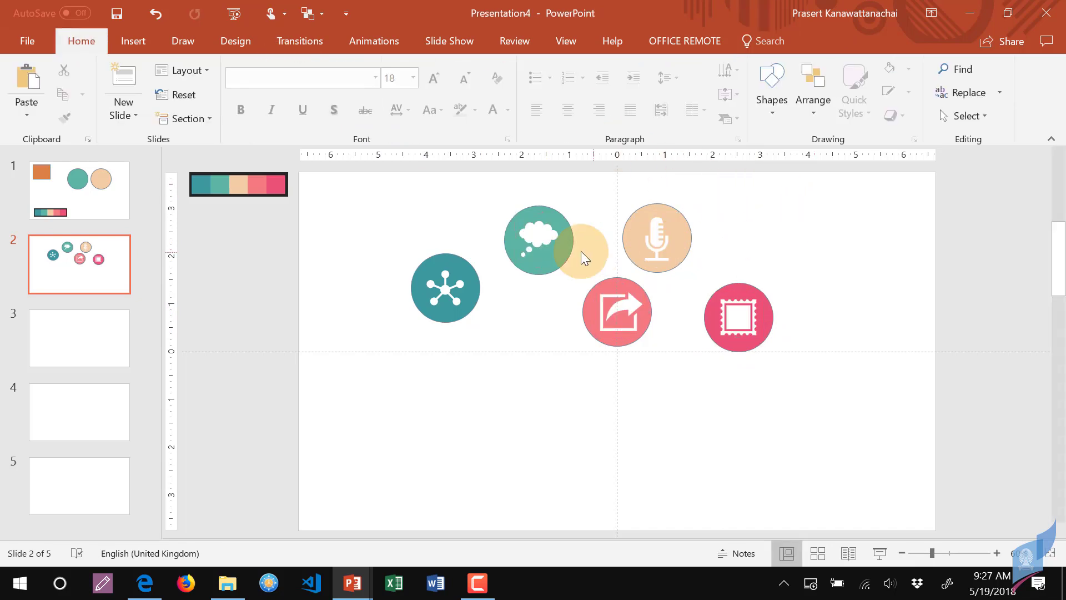
# Set Shape Outline to No Outline on all five icon circles
pyautogui.click(450, 256)
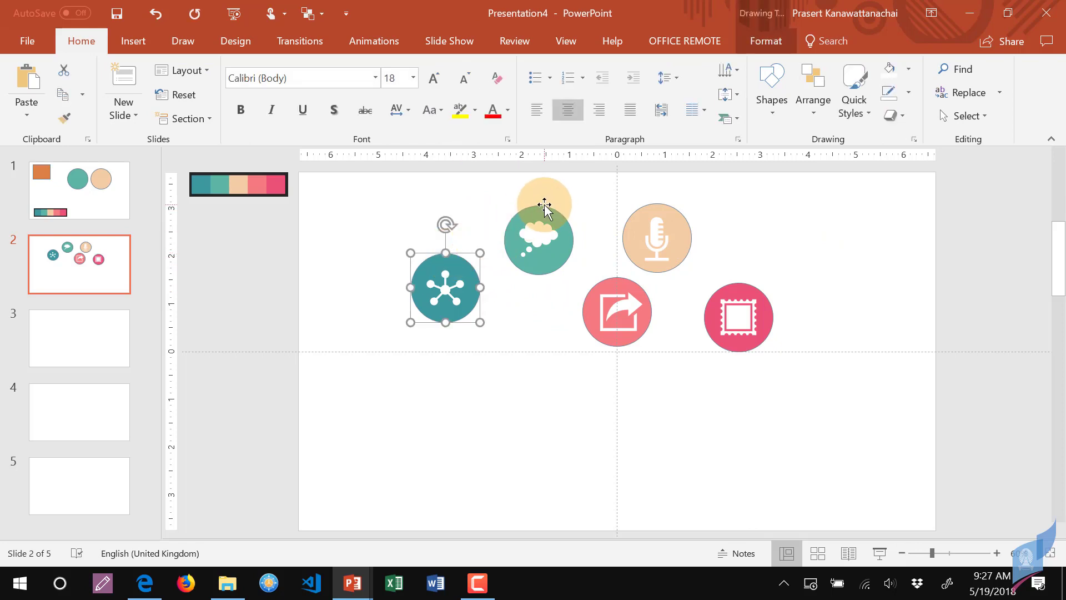
pyautogui.keyDown('shift'); pyautogui.click(544, 208); pyautogui.keyUp('shift')
pyautogui.keyDown('shift'); pyautogui.click(659, 211); pyautogui.keyUp('shift')
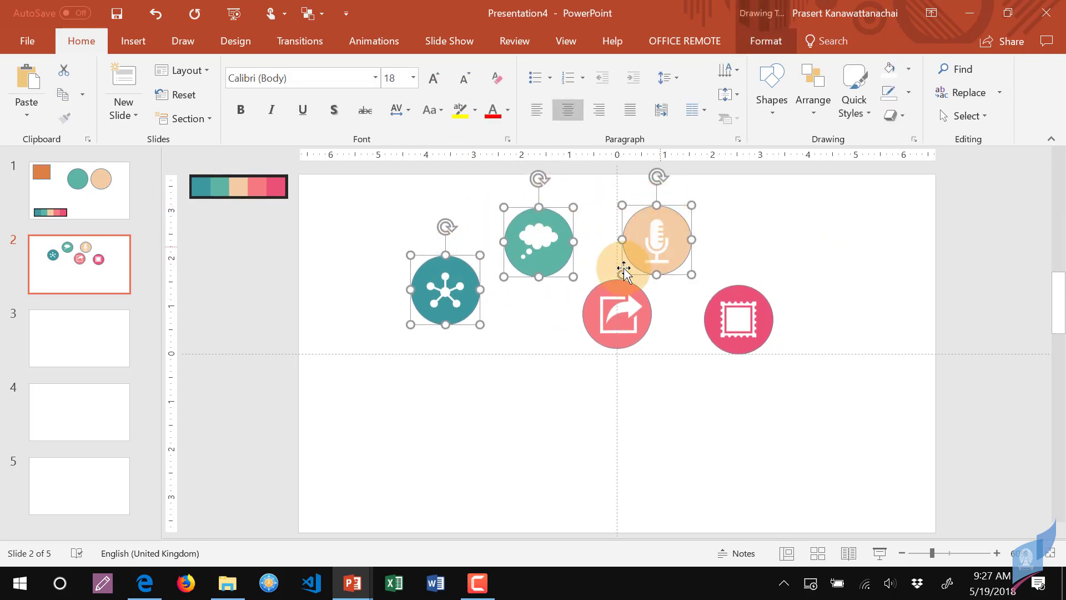
pyautogui.keyDown('shift'); pyautogui.click(607, 288); pyautogui.keyUp('shift')
pyautogui.keyDown('shift'); pyautogui.click(741, 286); pyautogui.keyUp('shift')
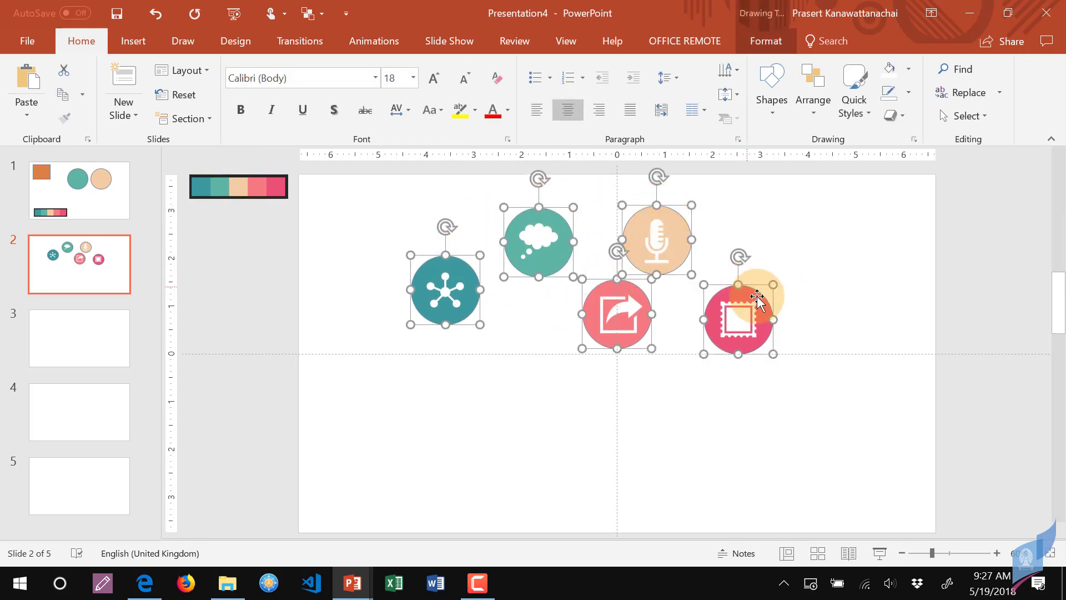
pyautogui.click(761, 41)
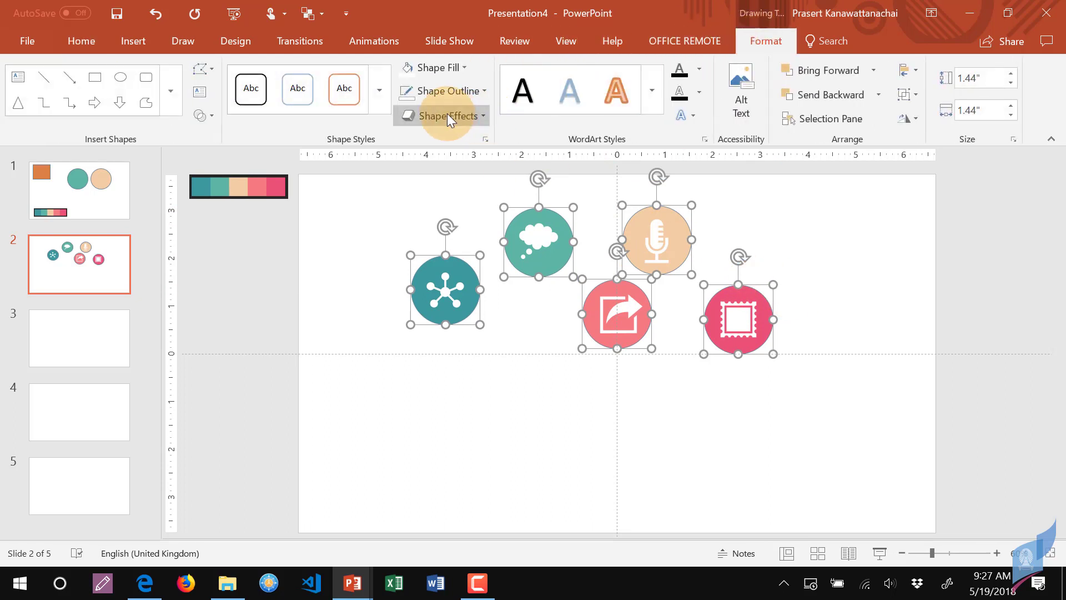
pyautogui.click(478, 91)
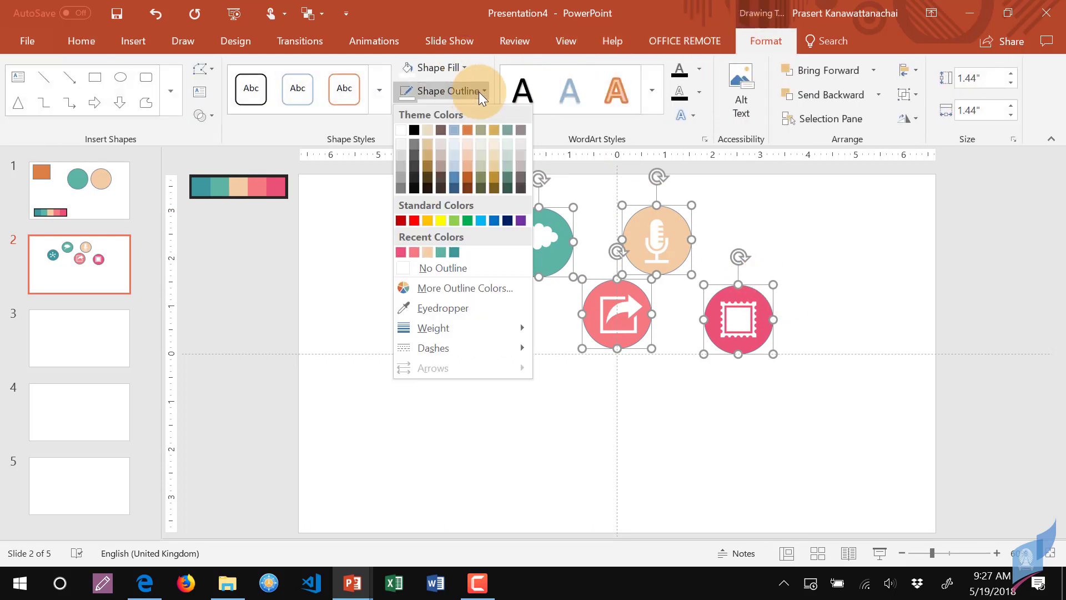
pyautogui.click(425, 265)
pyautogui.click(816, 234)
pyautogui.moveTo(815, 234); pyautogui.dragTo(841, 241)
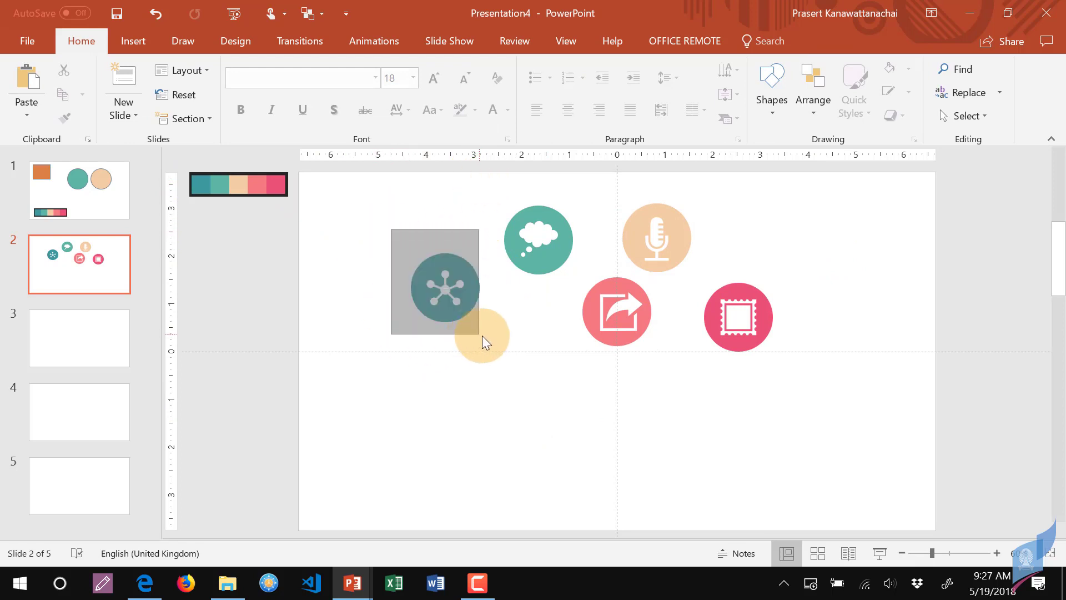
# Move the network and thought-bubble icons further left and the share icon down-left
pyautogui.moveTo(415, 339); pyautogui.dragTo(491, 342)
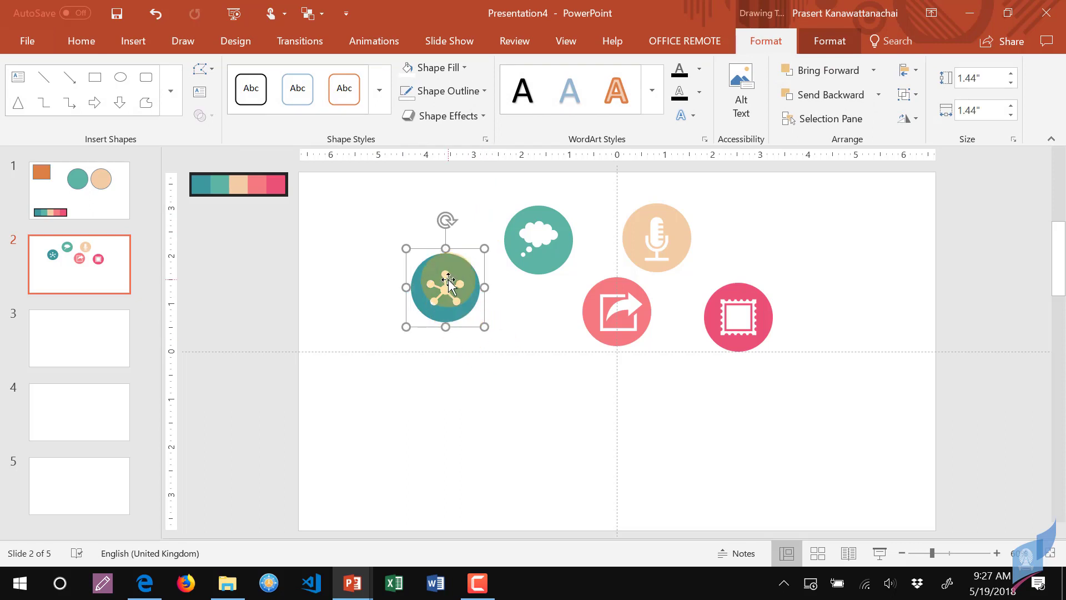
pyautogui.moveTo(459, 311); pyautogui.dragTo(375, 322)
pyautogui.moveTo(487, 185); pyautogui.dragTo(579, 278)
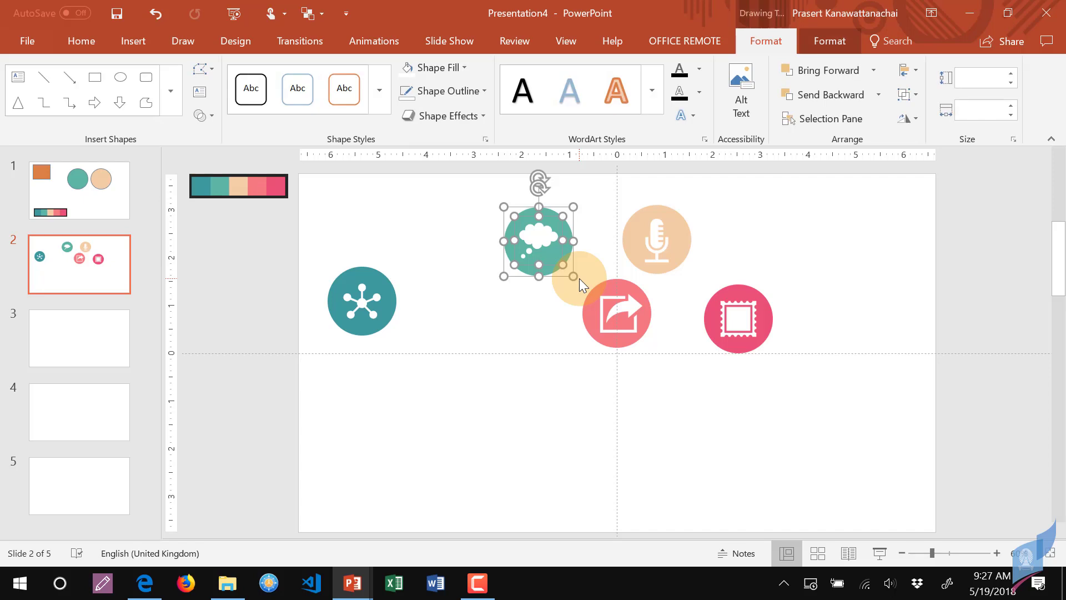
pyautogui.moveTo(533, 244); pyautogui.dragTo(454, 245)
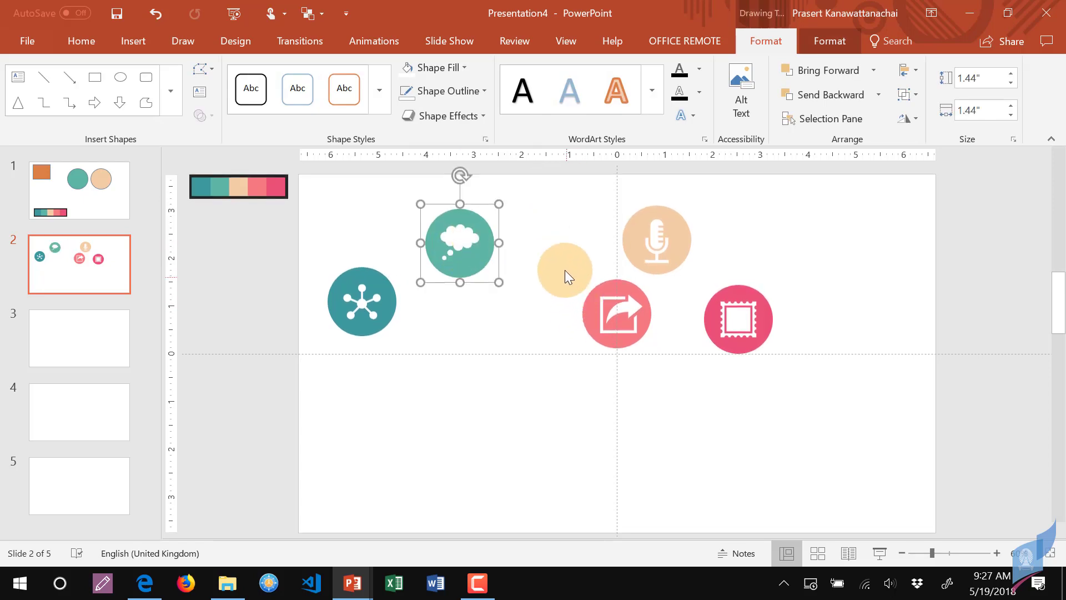
pyautogui.moveTo(561, 268); pyautogui.dragTo(659, 375)
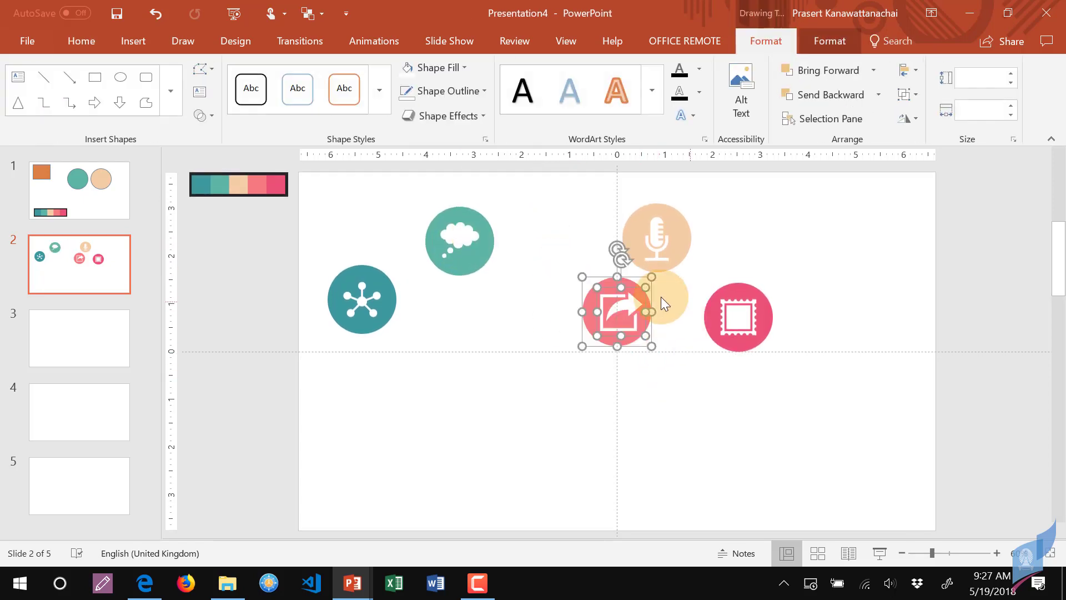
pyautogui.moveTo(622, 308); pyautogui.dragTo(543, 325)
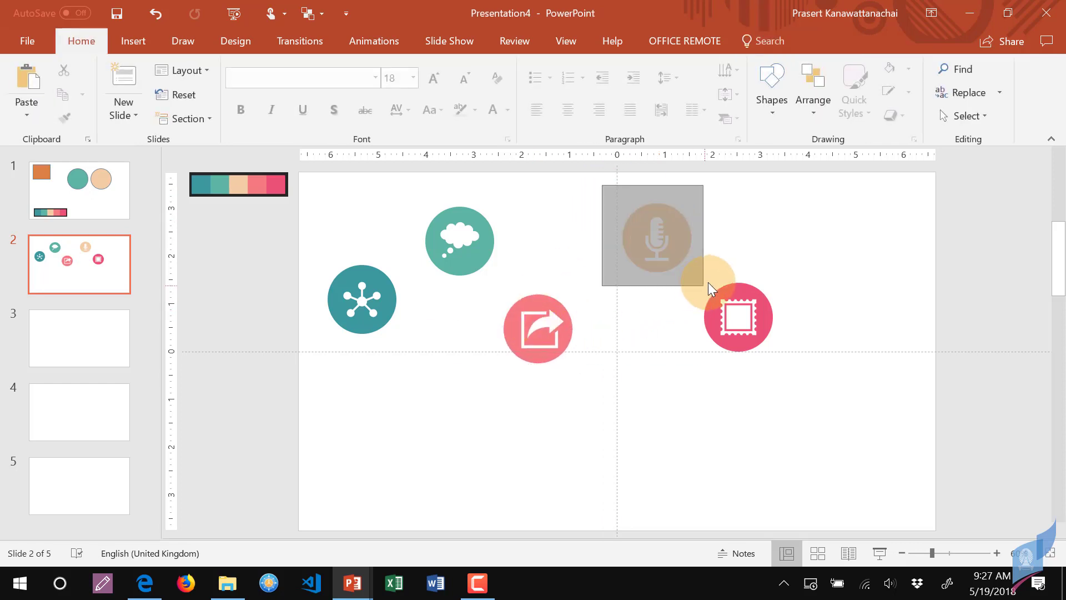
# Group the microphone icon with its circle
pyautogui.moveTo(602, 188); pyautogui.dragTo(708, 282)
pyautogui.rightClick(657, 248)
pyautogui.moveTo(694, 341)
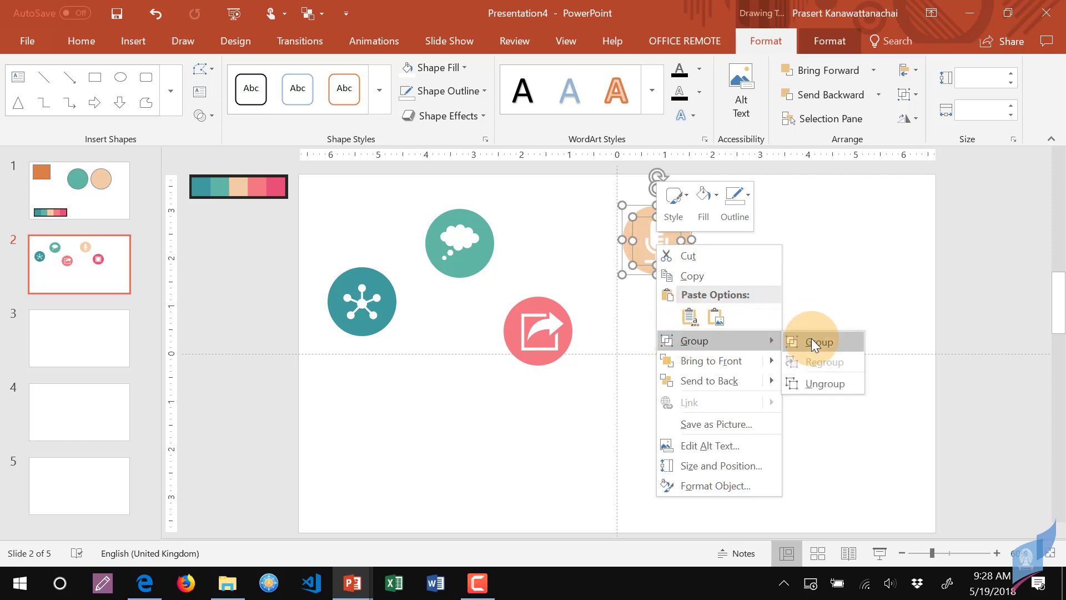
pyautogui.click(811, 341)
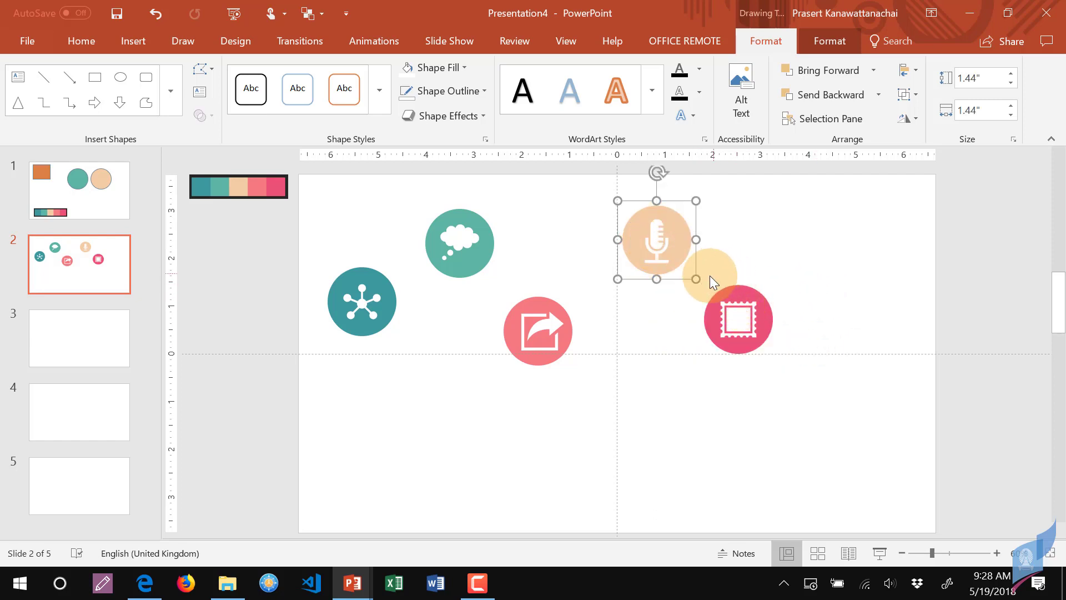
pyautogui.moveTo(710, 280); pyautogui.dragTo(775, 359)
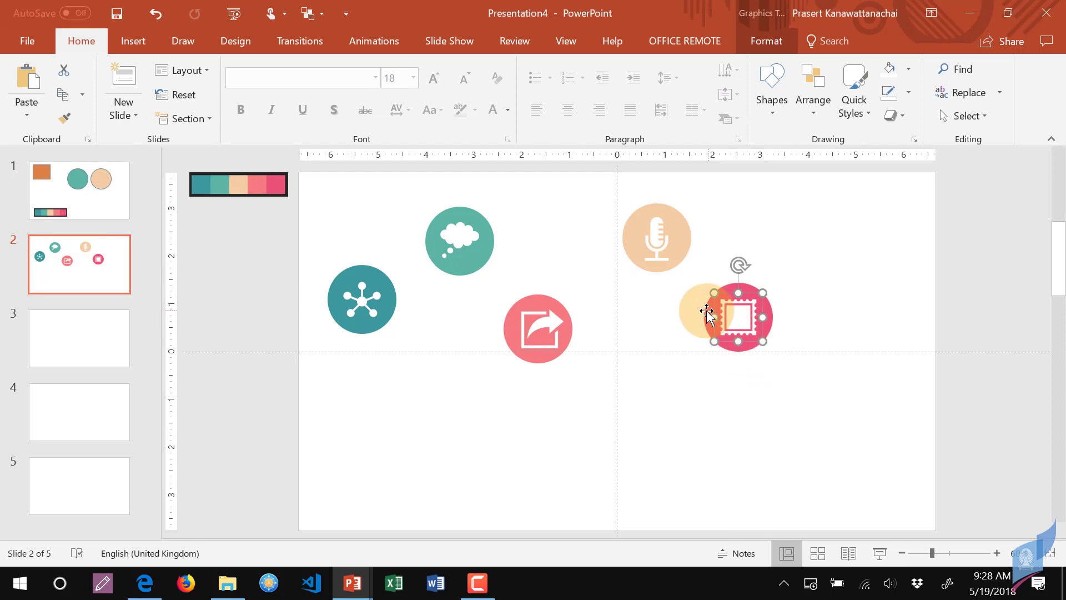
# Enlarge the stamp icon and move it lower right; enlarge the microphone icon and lower it
pyautogui.moveTo(708, 314); pyautogui.dragTo(751, 311)
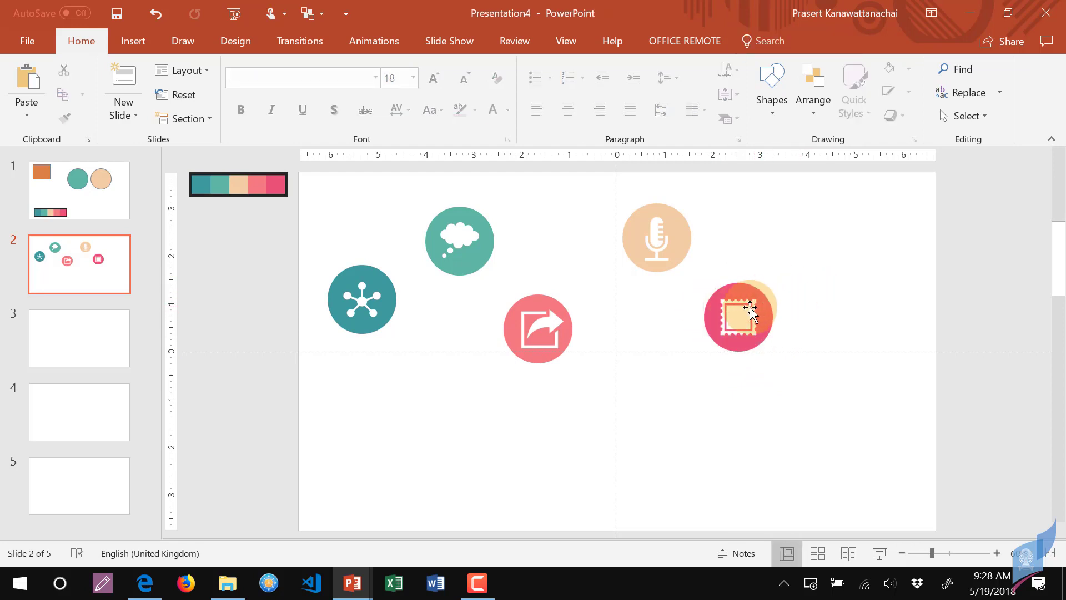
pyautogui.click(751, 311)
pyautogui.moveTo(776, 285); pyautogui.dragTo(850, 251)
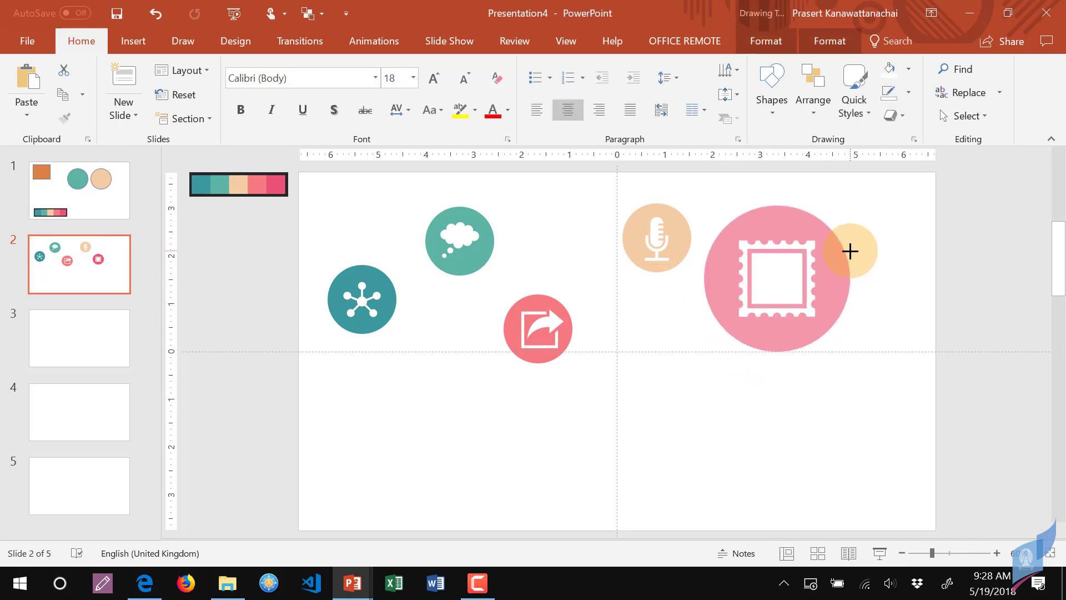
pyautogui.moveTo(790, 353); pyautogui.dragTo(795, 442)
pyautogui.click(689, 266)
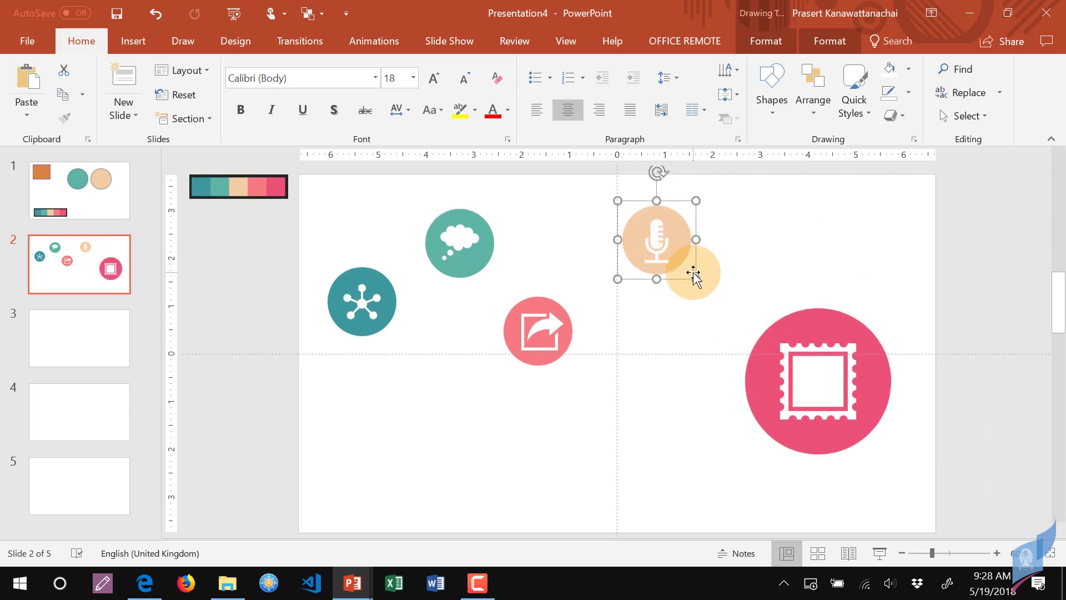
pyautogui.moveTo(696, 239); pyautogui.dragTo(744, 223)
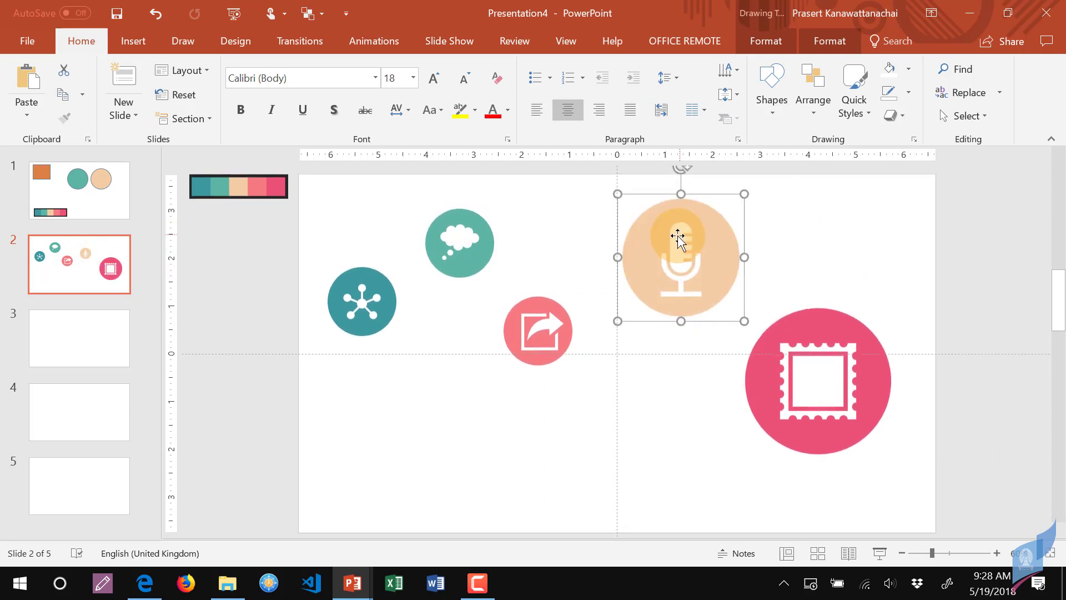
pyautogui.moveTo(678, 236); pyautogui.dragTo(690, 269)
# Make the share icon the largest at lower centre, then resize and reposition the network and thought-bubble icons
pyautogui.click(527, 339)
pyautogui.moveTo(503, 365); pyautogui.dragTo(389, 477)
pyautogui.moveTo(471, 296); pyautogui.dragTo(526, 306)
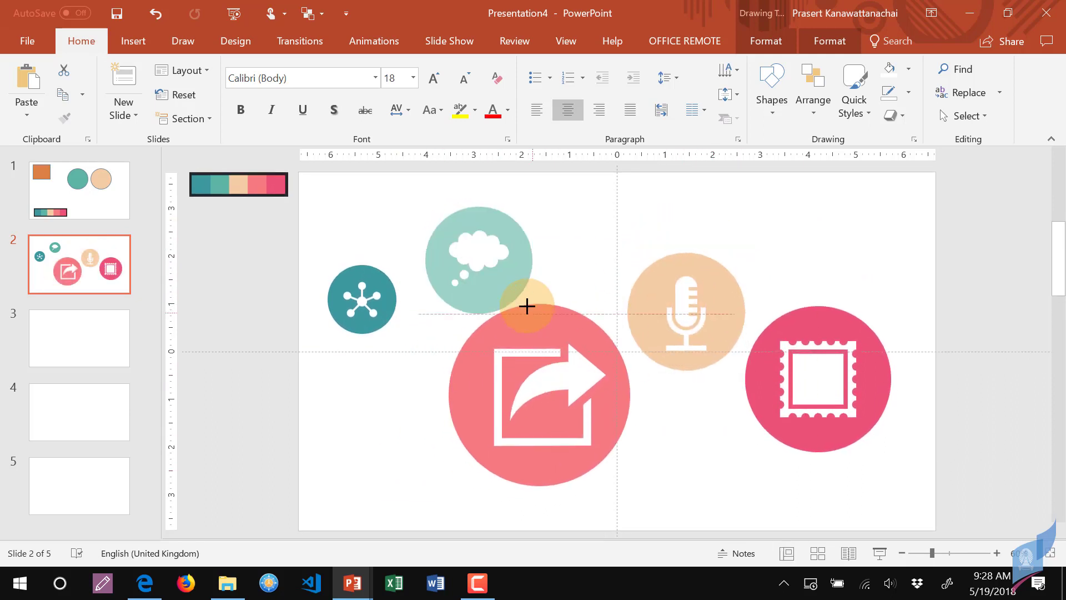
pyautogui.moveTo(362, 300); pyautogui.dragTo(338, 278)
pyautogui.moveTo(303, 246); pyautogui.dragTo(286, 223)
pyautogui.moveTo(329, 269); pyautogui.dragTo(351, 338)
pyautogui.moveTo(511, 297); pyautogui.dragTo(517, 320)
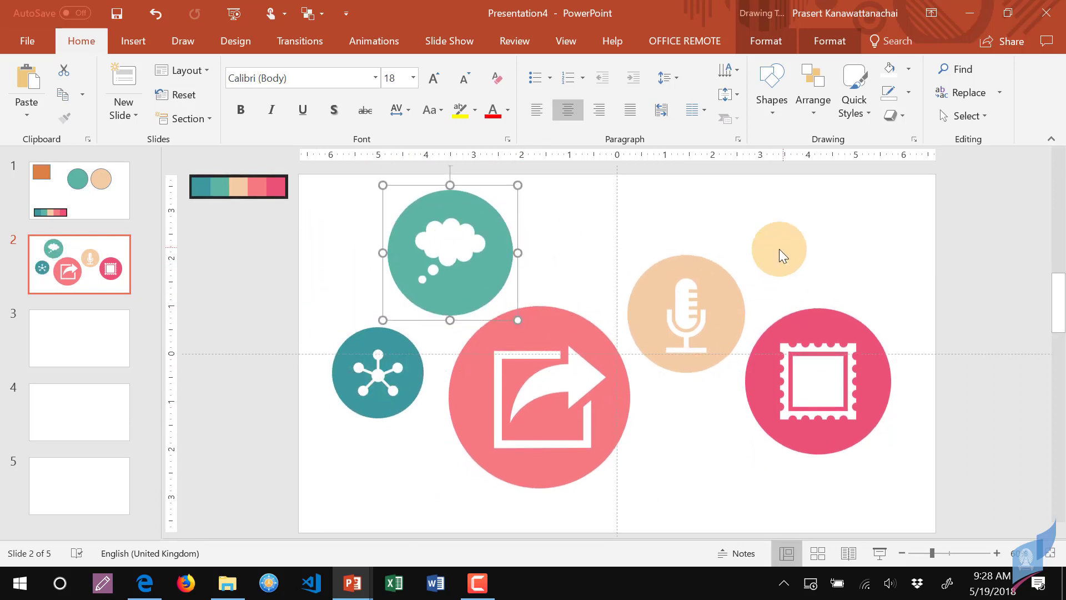
pyautogui.click(1001, 365)
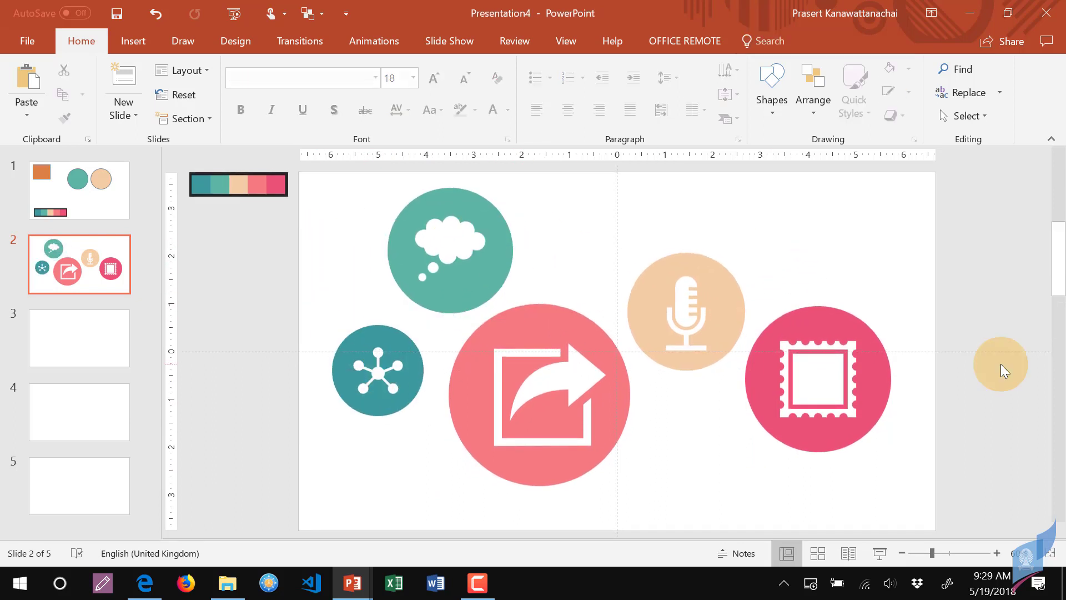